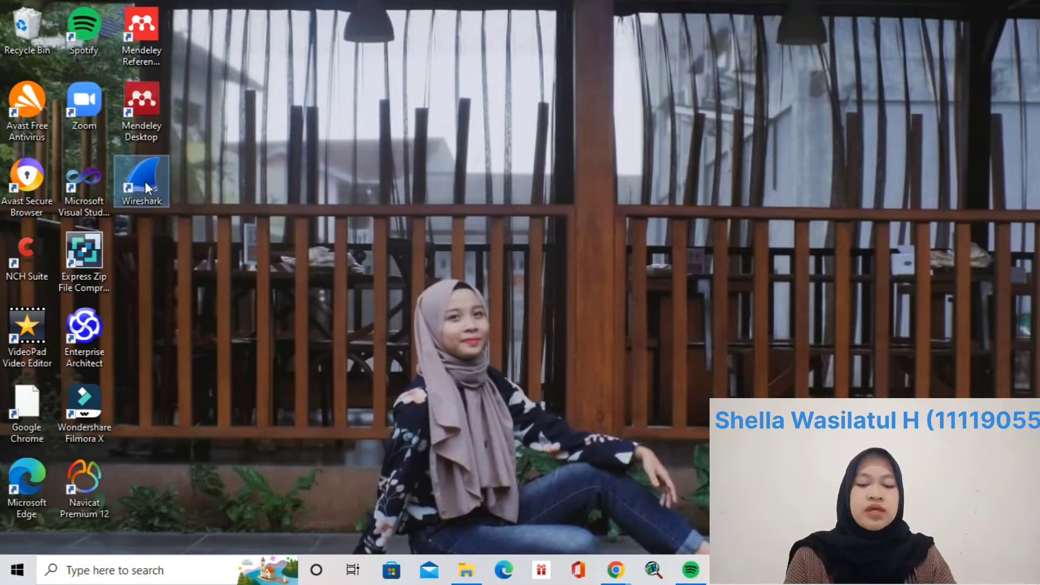
Open Wireshark, start a live capture on the Wi-Fi interface, and minimize its window.
double_click(145, 187)
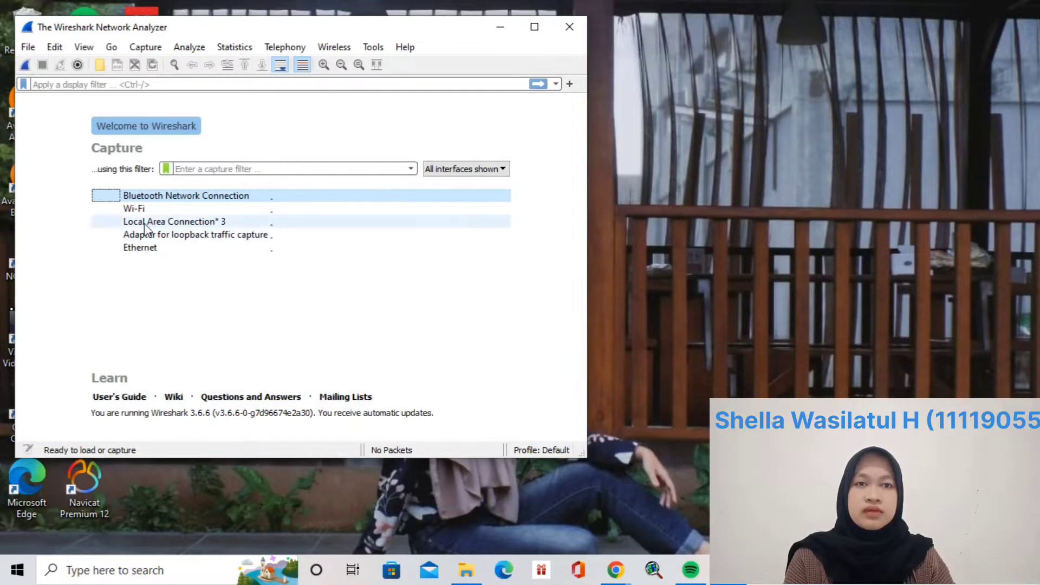
double_click(130, 212)
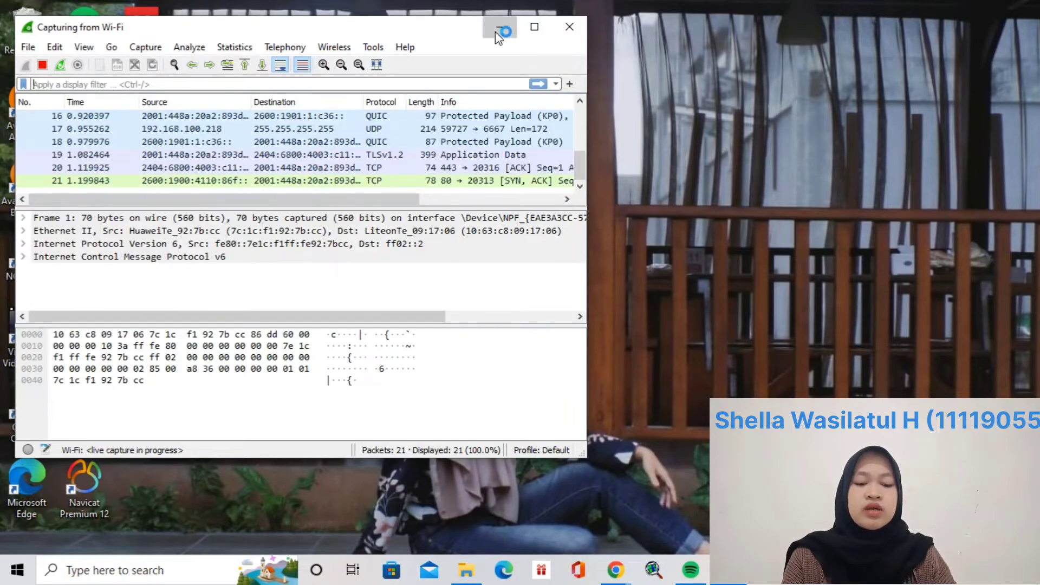
click(498, 28)
mouse_move(614, 576)
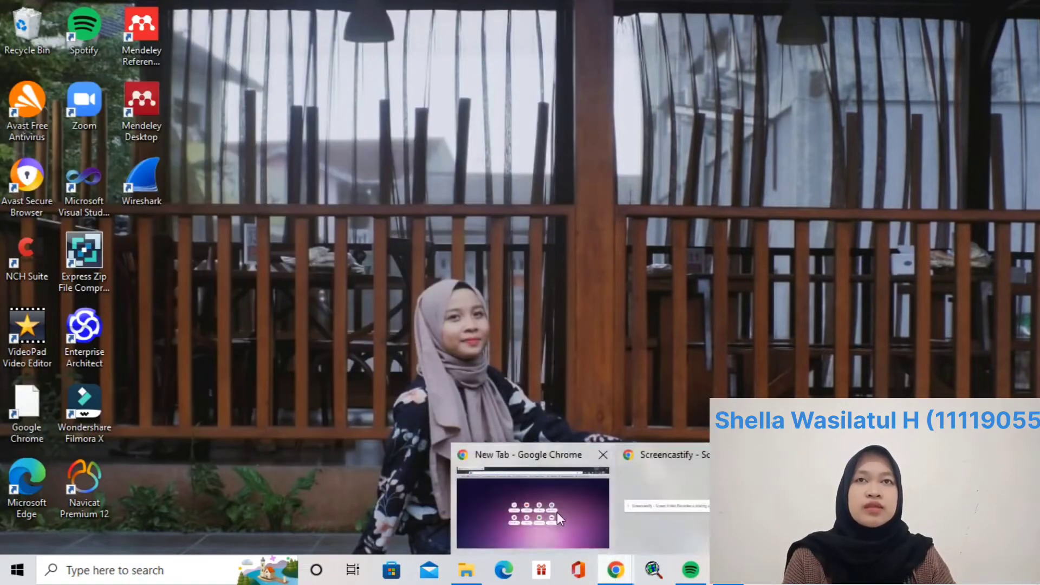
click(559, 515)
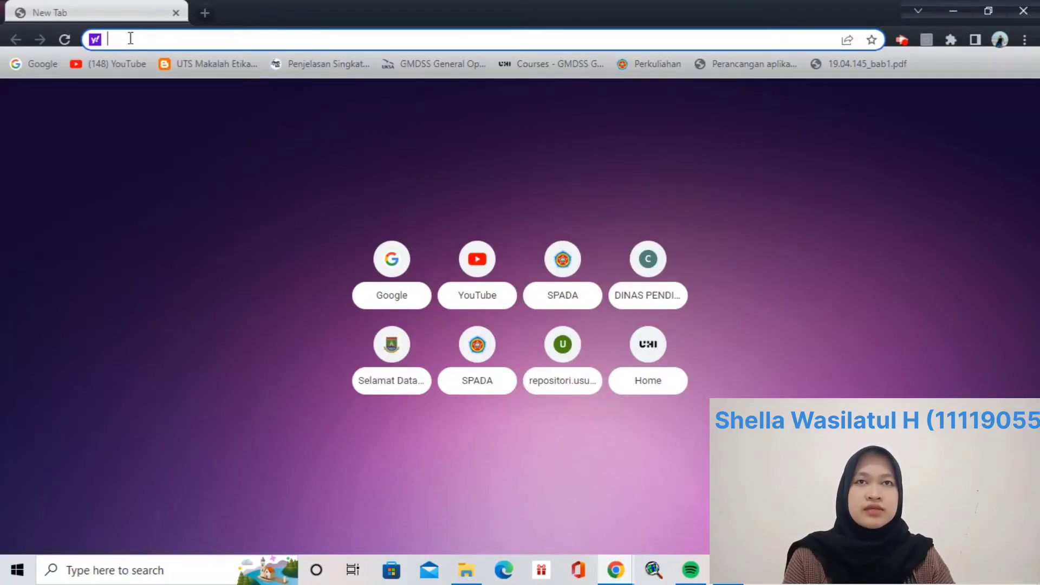
text(http://lipi.go.id/)
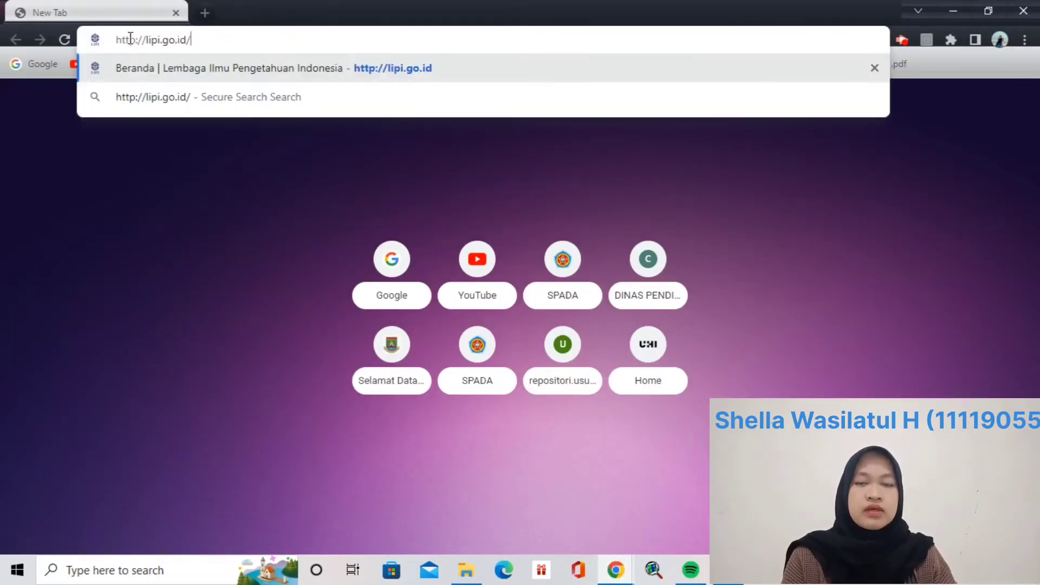
key(Return)
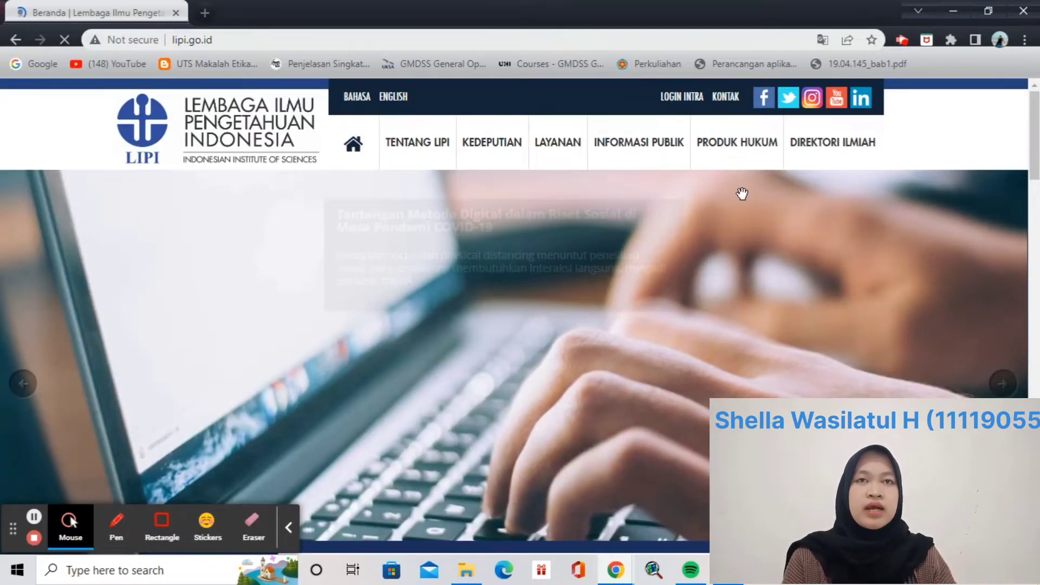
drag(1035, 129, 1035, 159)
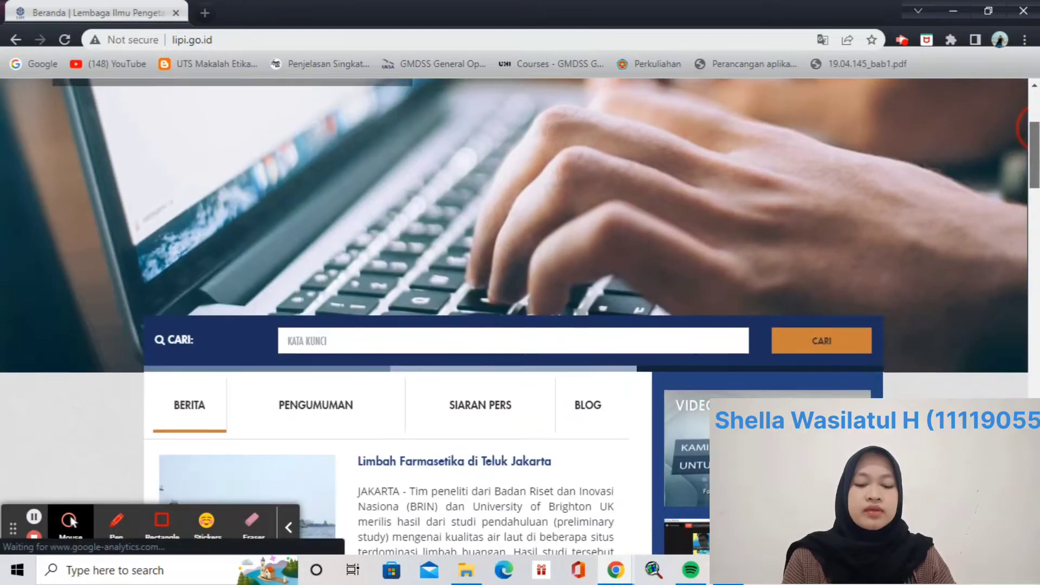
scroll(1033, 128, down, 15)
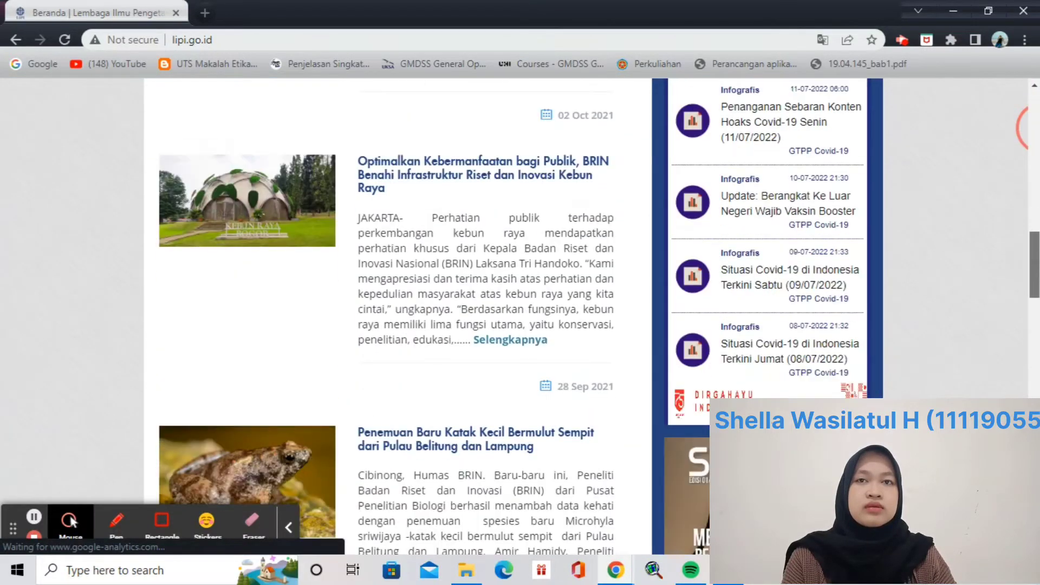
scroll(1032, 128, down, 8)
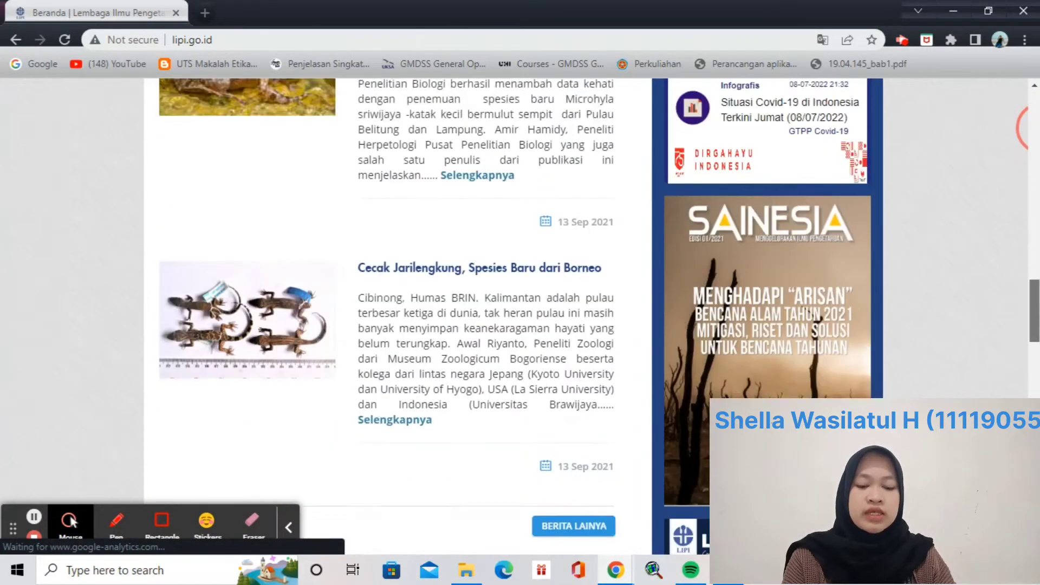
scroll(497, 93, up, 20)
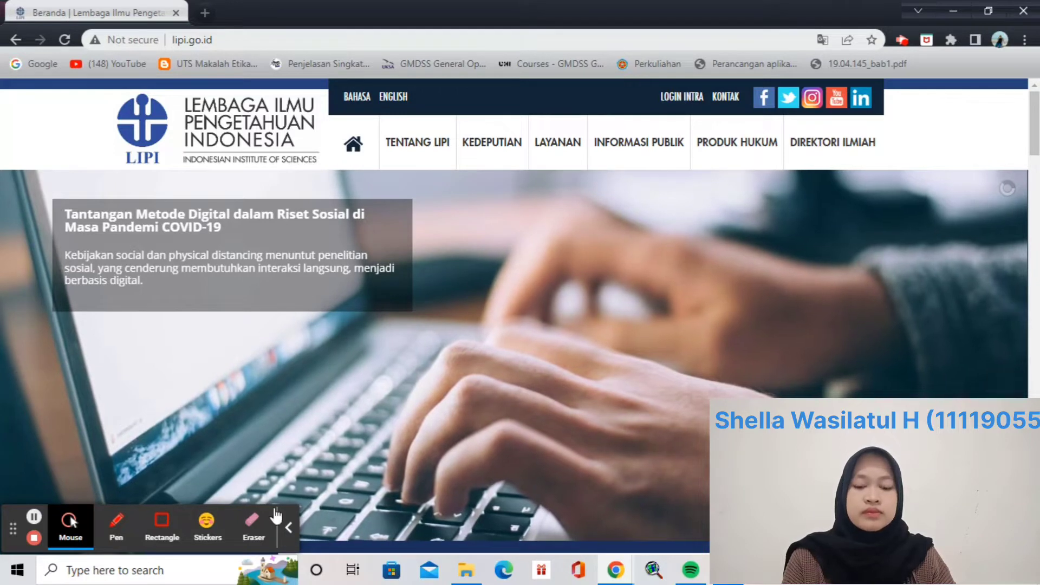
Open Command Prompt and run ipconfig to display the computer's IP configuration.
click(145, 577)
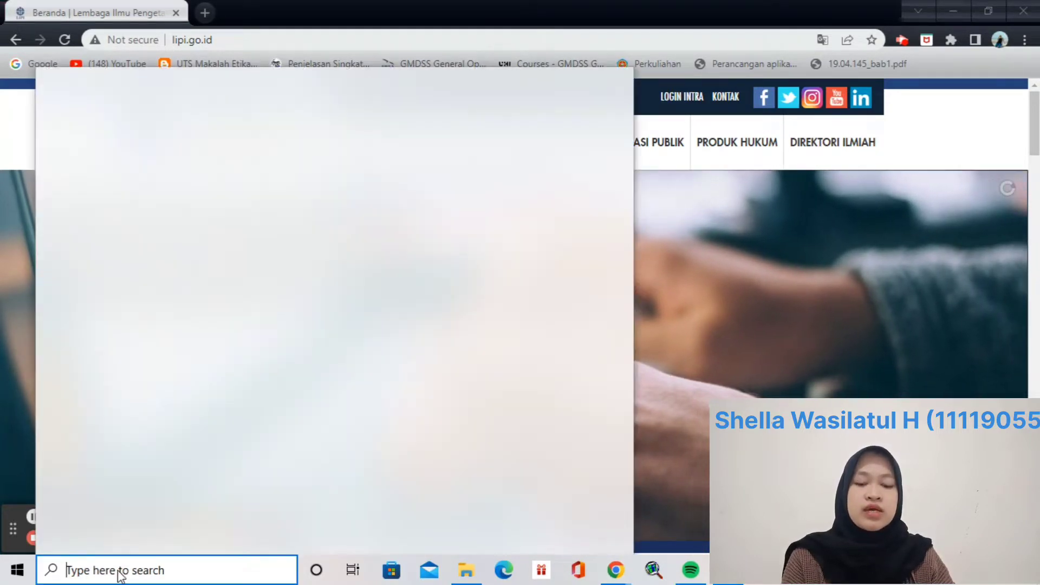
text(cmd)
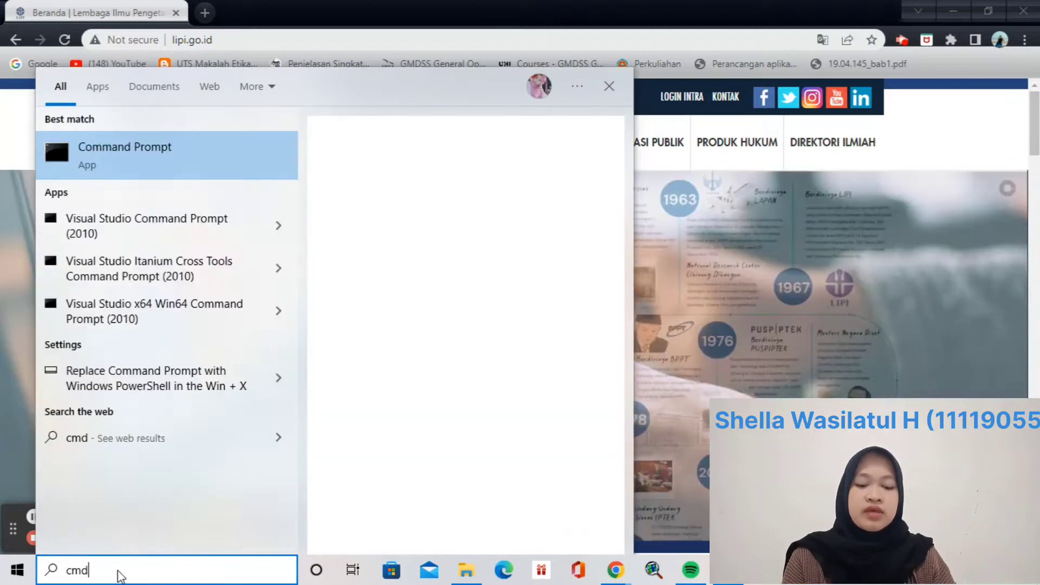
click(112, 150)
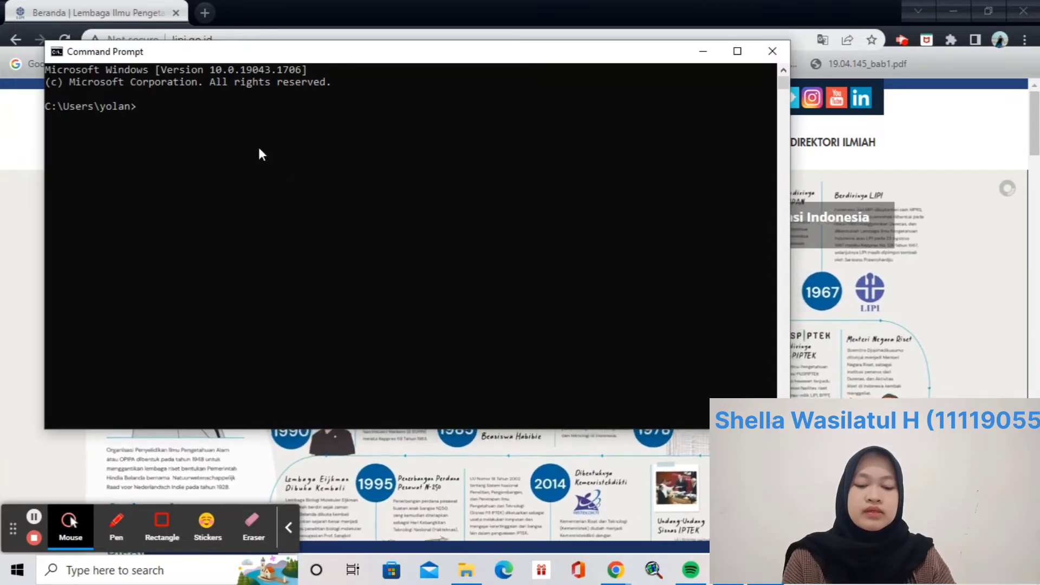
text(i)
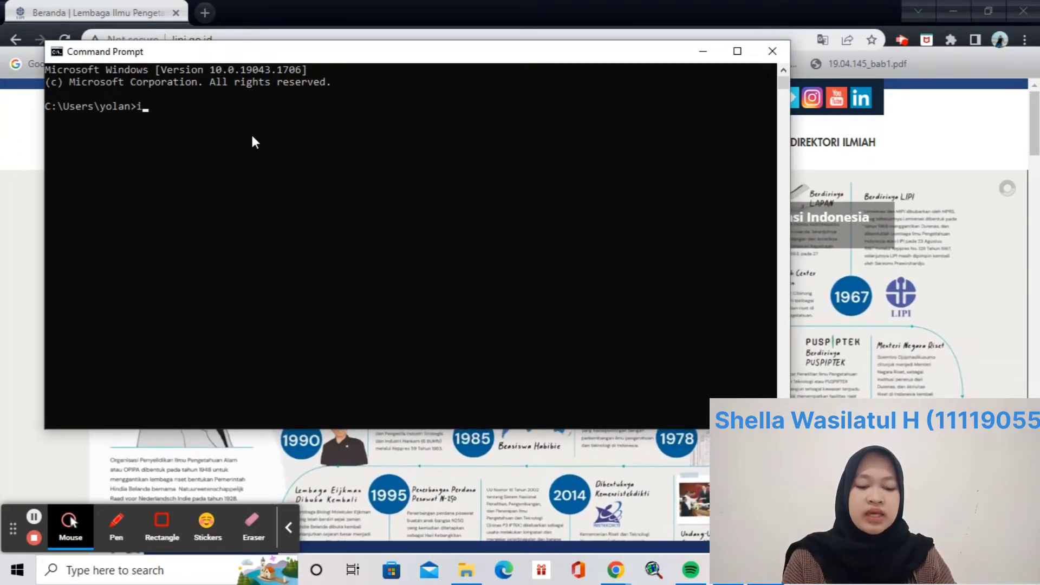
text(pconfig)
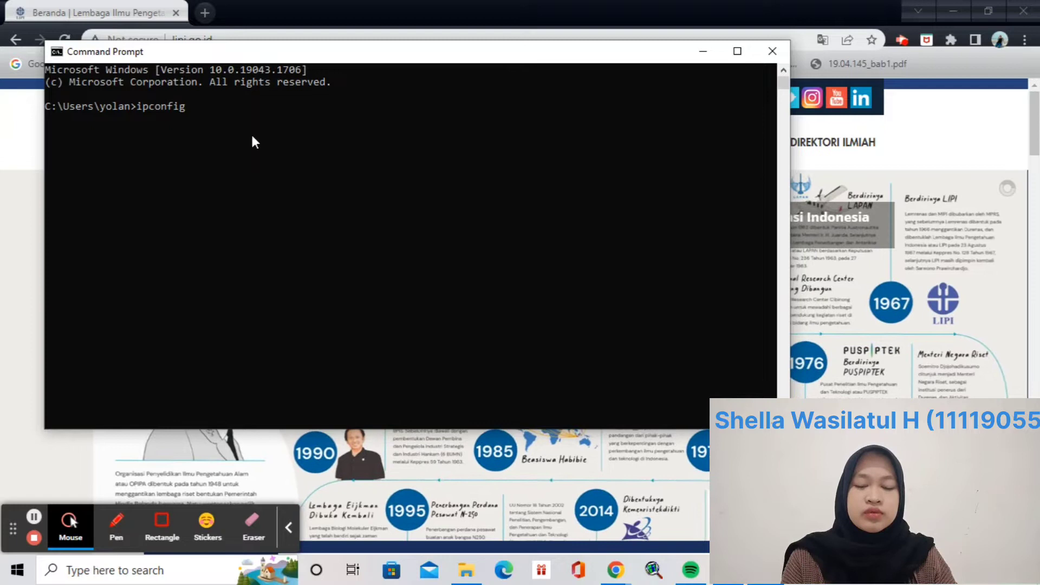
key(Return)
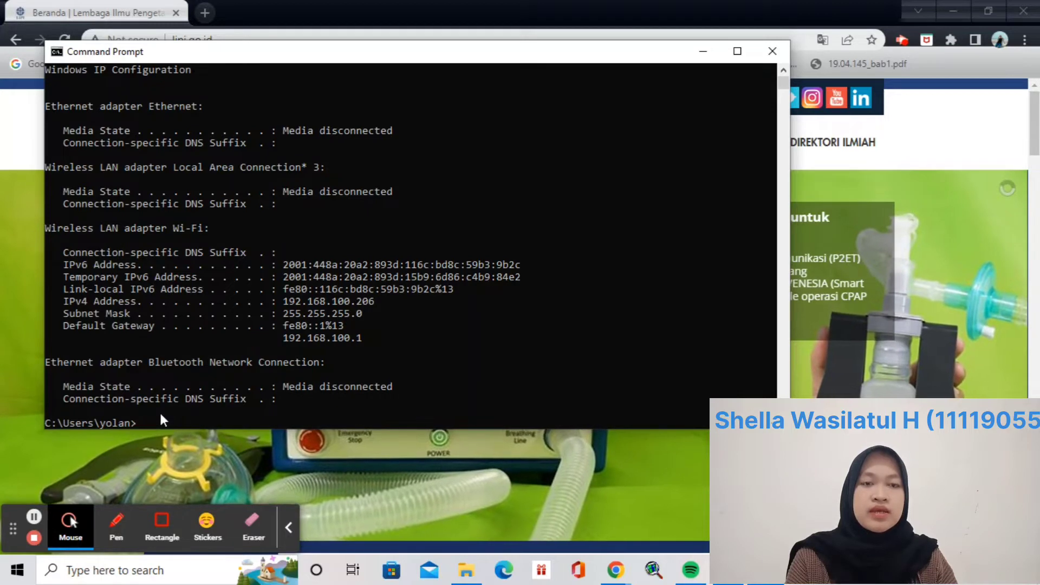
Ping lipi.go.id from Command Prompt.
text(ping)
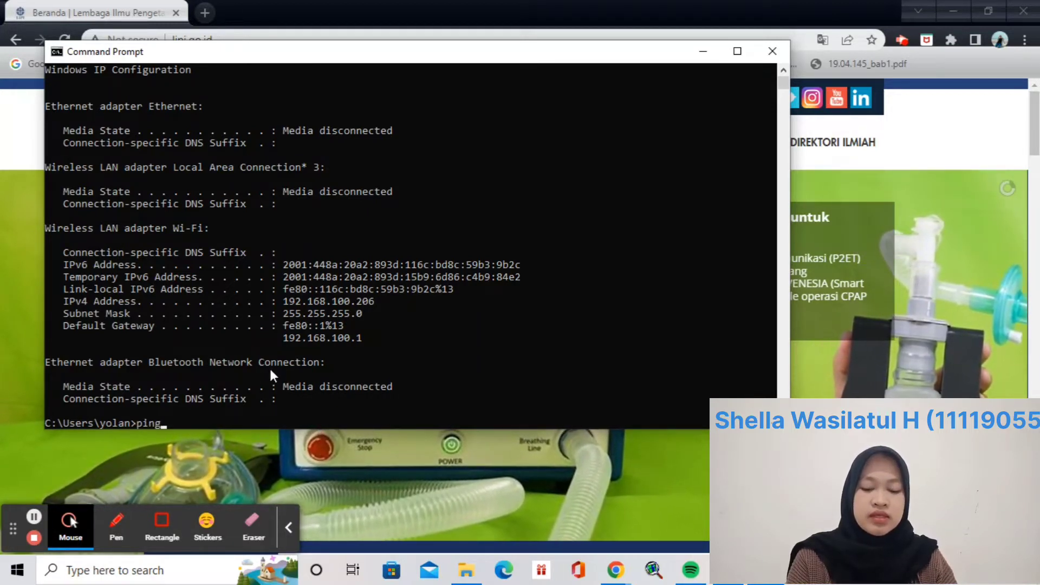
text( lipi.go)
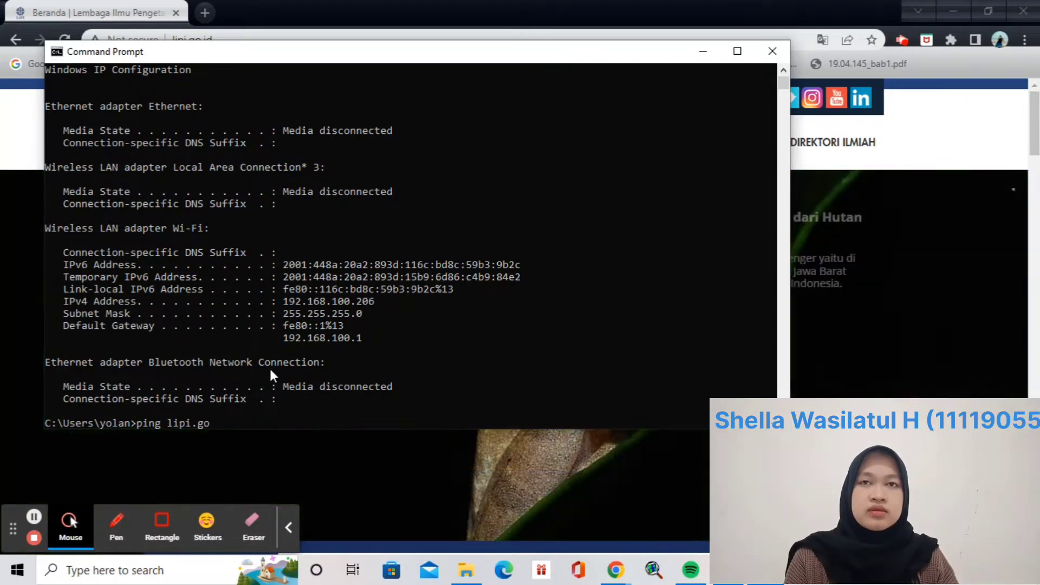
text(.id)
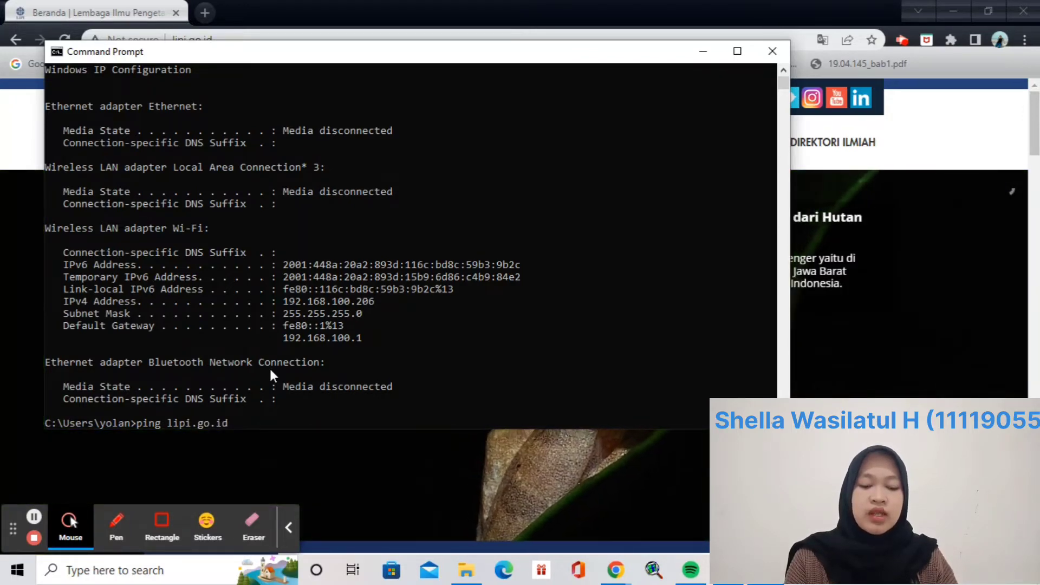
key(Return)
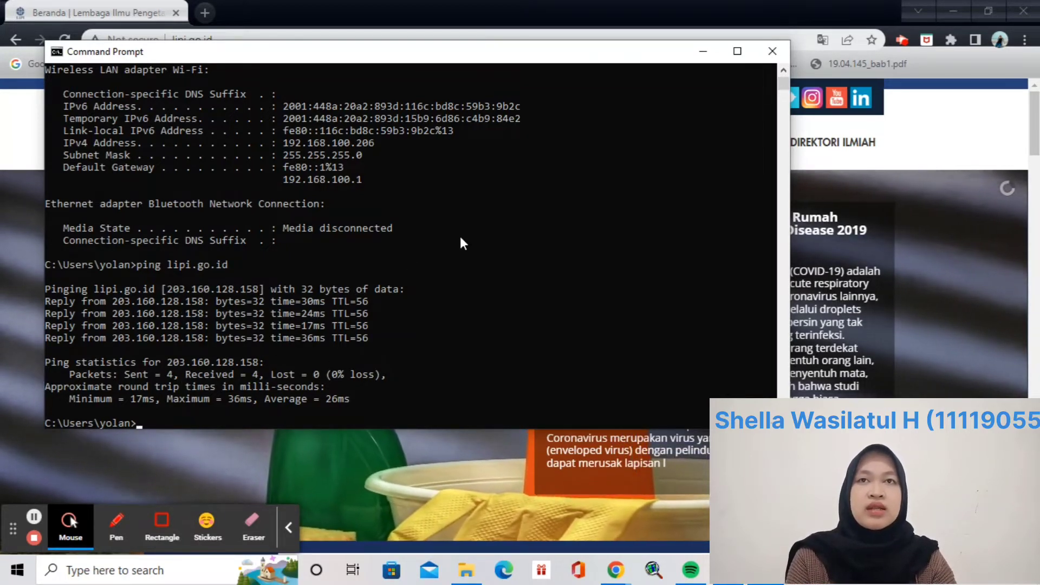
Switch back to the running Wireshark capture and apply the display filter http.
click(728, 570)
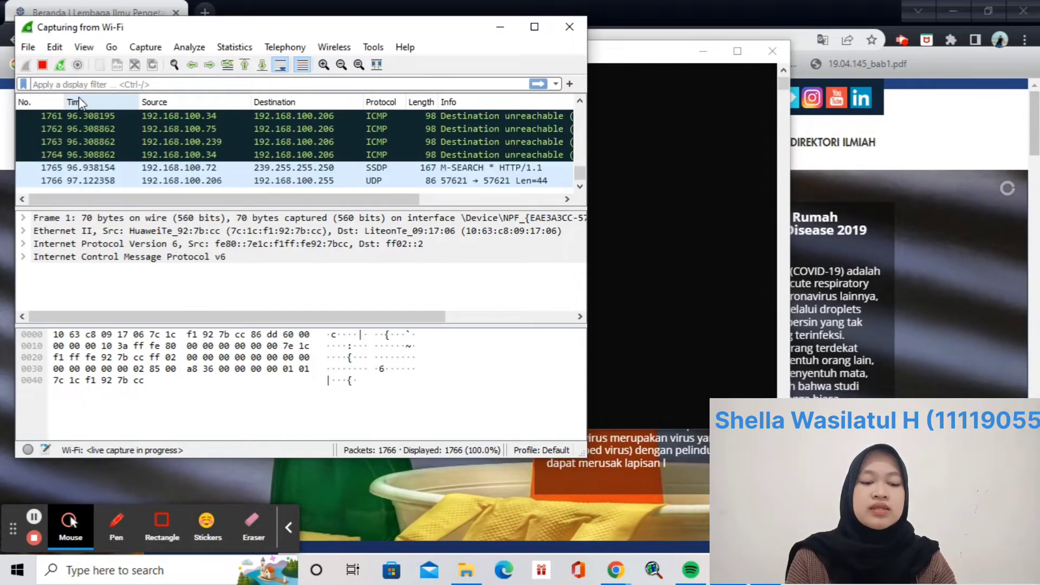
click(51, 84)
text(http)
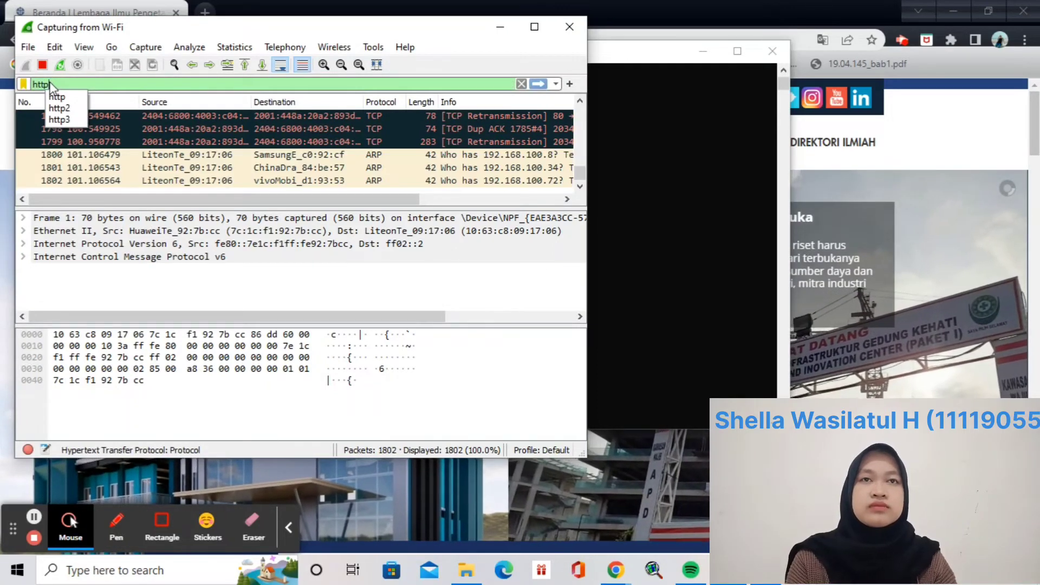
key(Return)
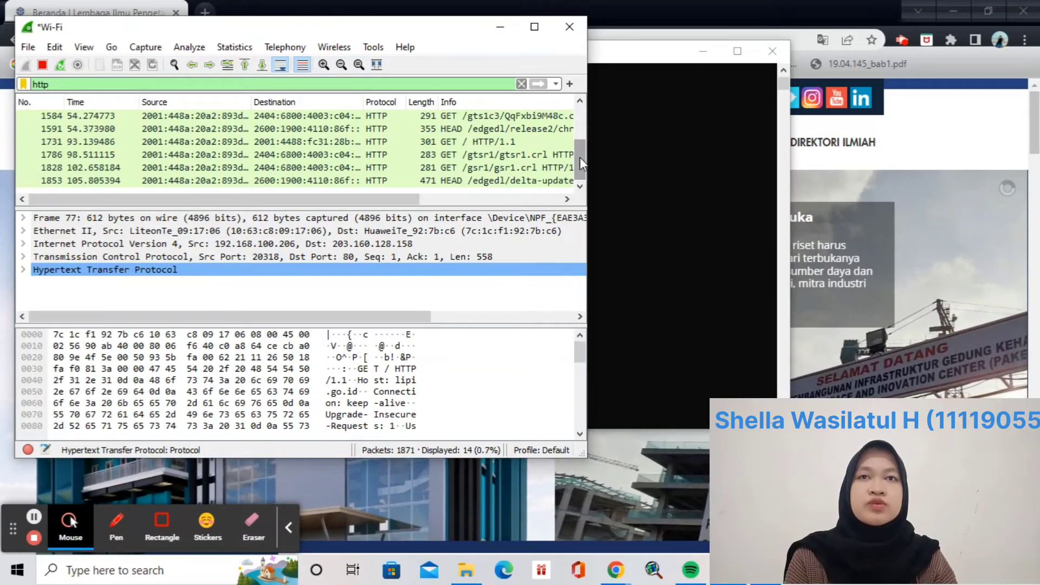
Select the first GET / HTTP/1.1 packet and examine its Frame, Ethernet II and Internet Protocol Version 4 details one by one.
drag(580, 157, 576, 115)
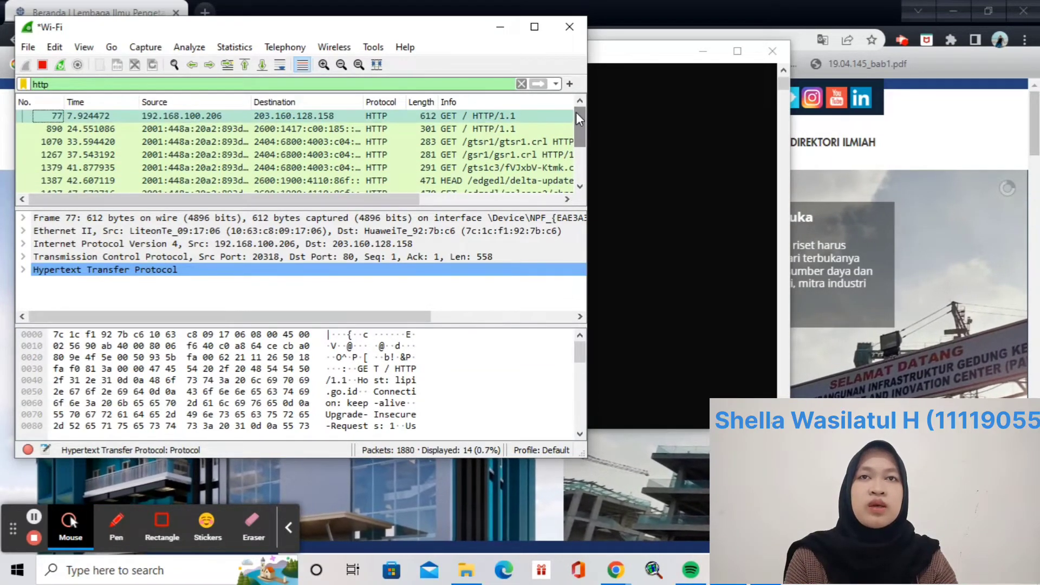
click(456, 117)
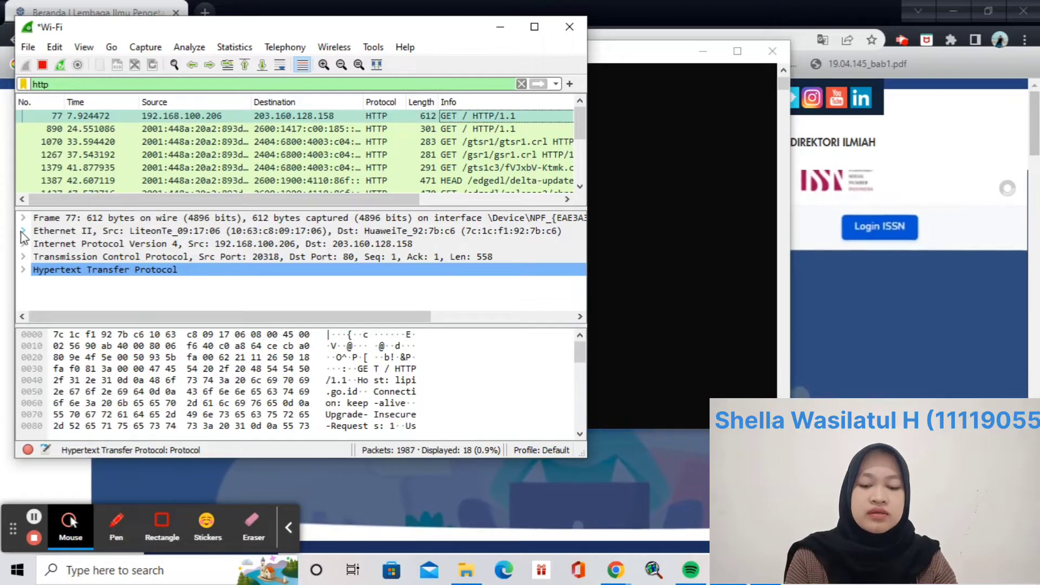
click(23, 218)
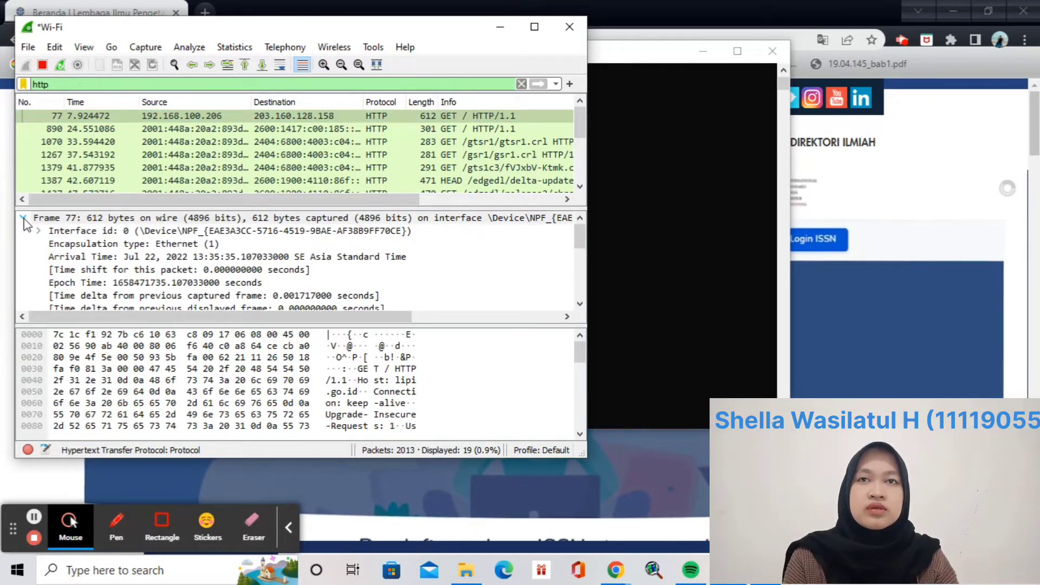
click(24, 219)
click(24, 232)
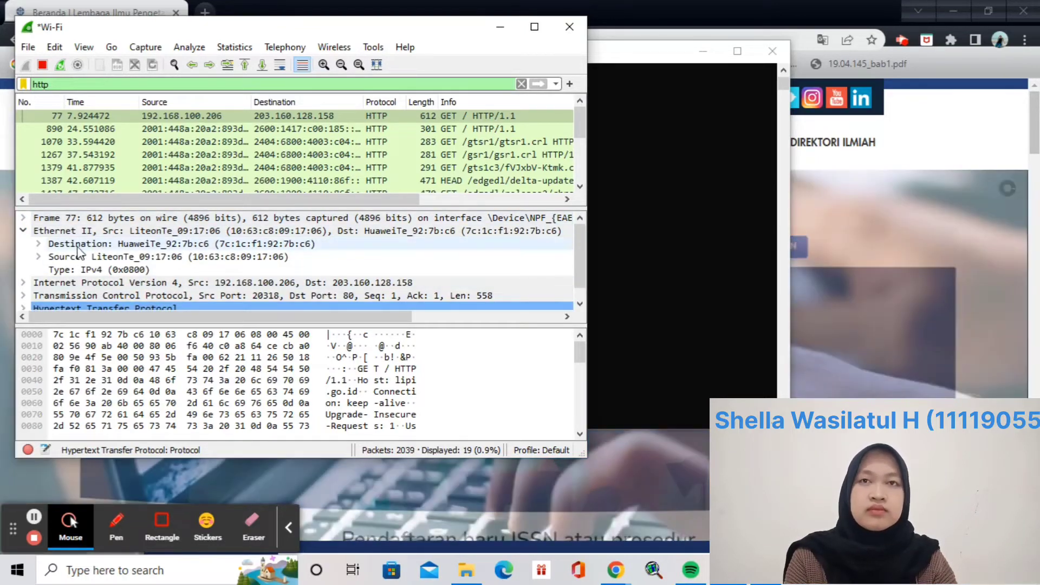
click(24, 232)
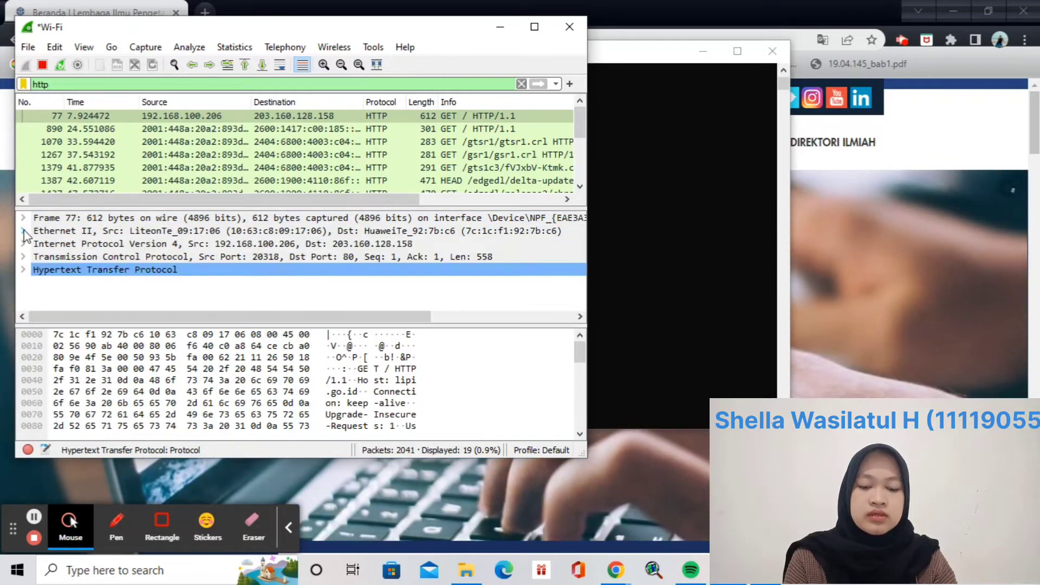
click(24, 244)
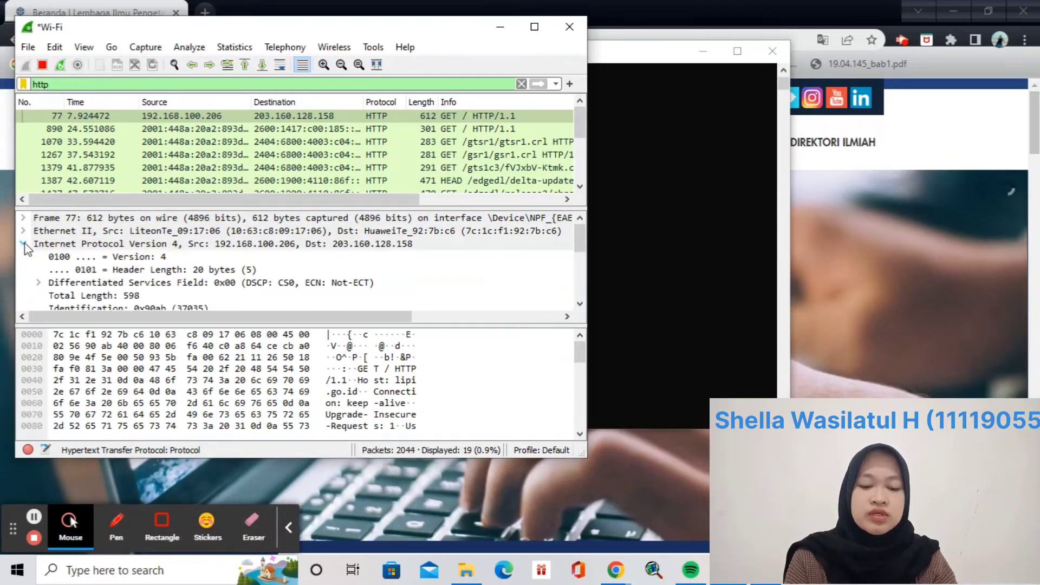
click(24, 244)
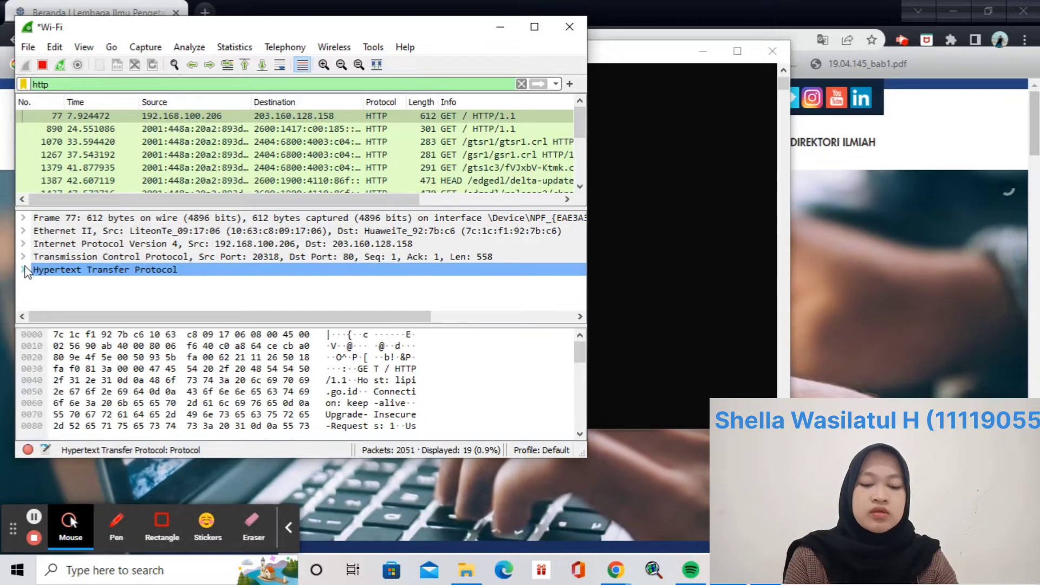
Expand the packet's Transmission Control Protocol and Hypertext Transfer Protocol sections and read through their fields.
click(23, 257)
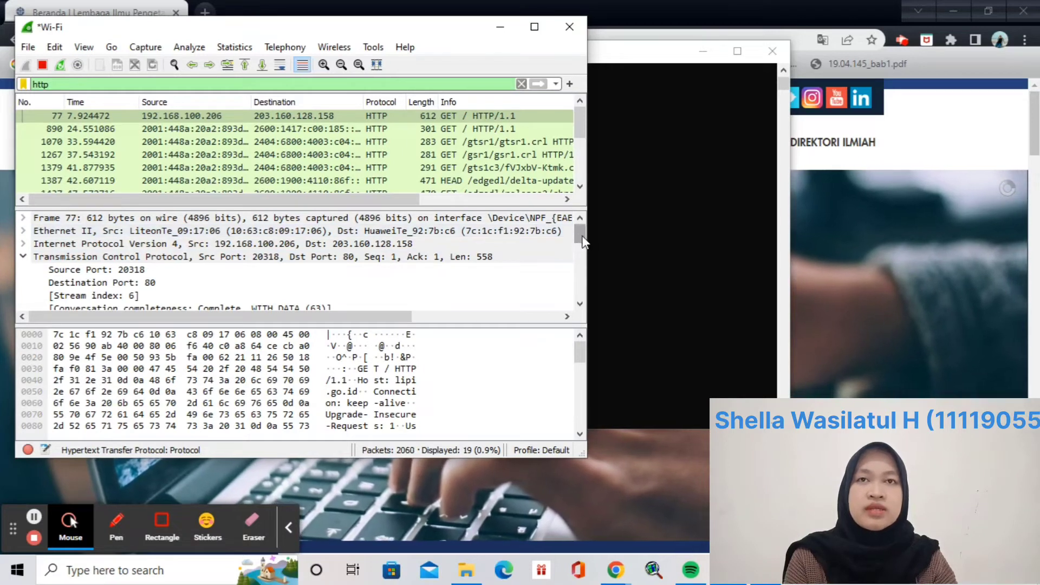
drag(582, 237, 581, 300)
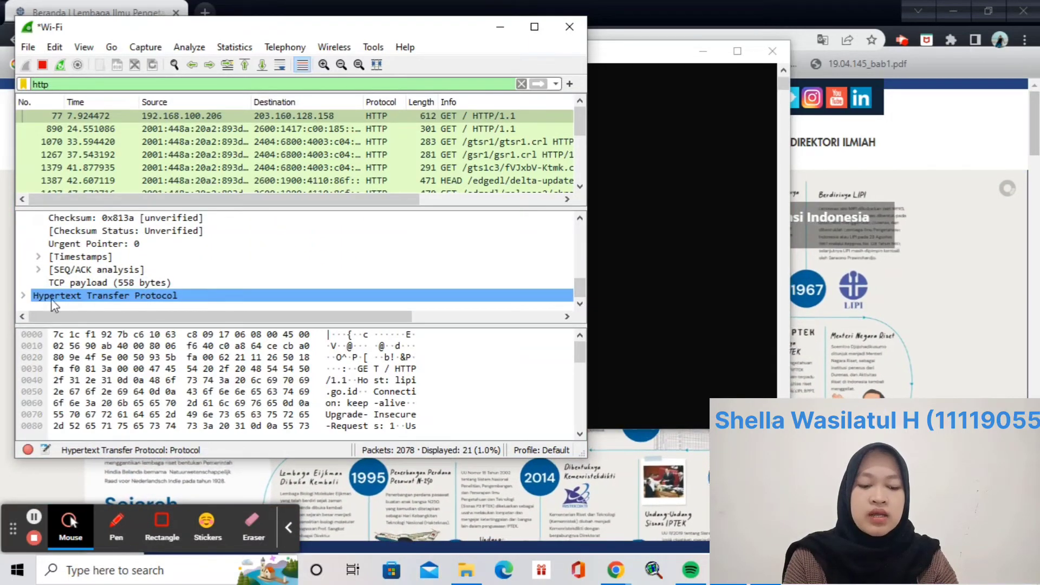
click(23, 296)
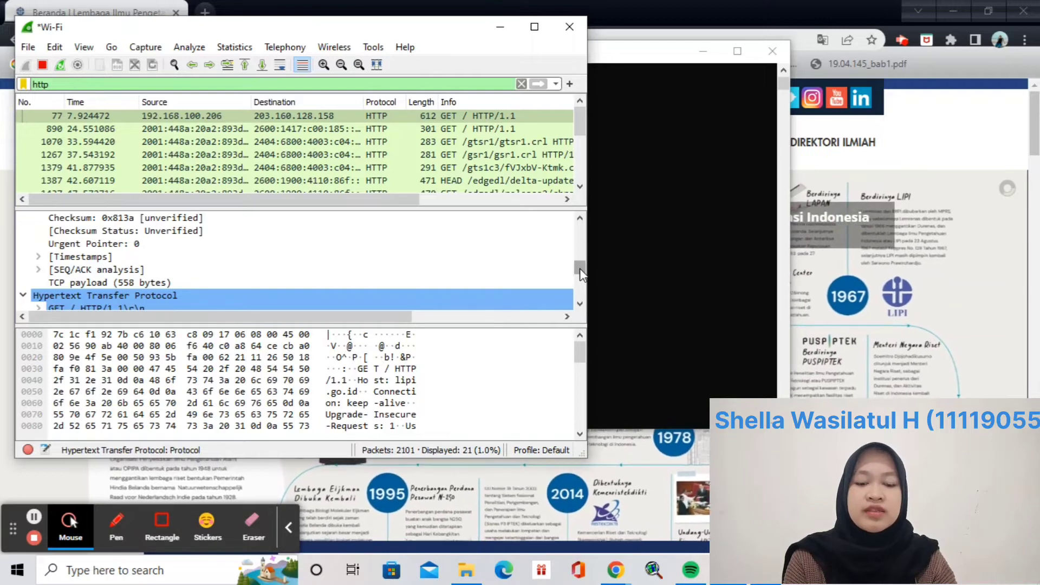
drag(580, 269, 580, 277)
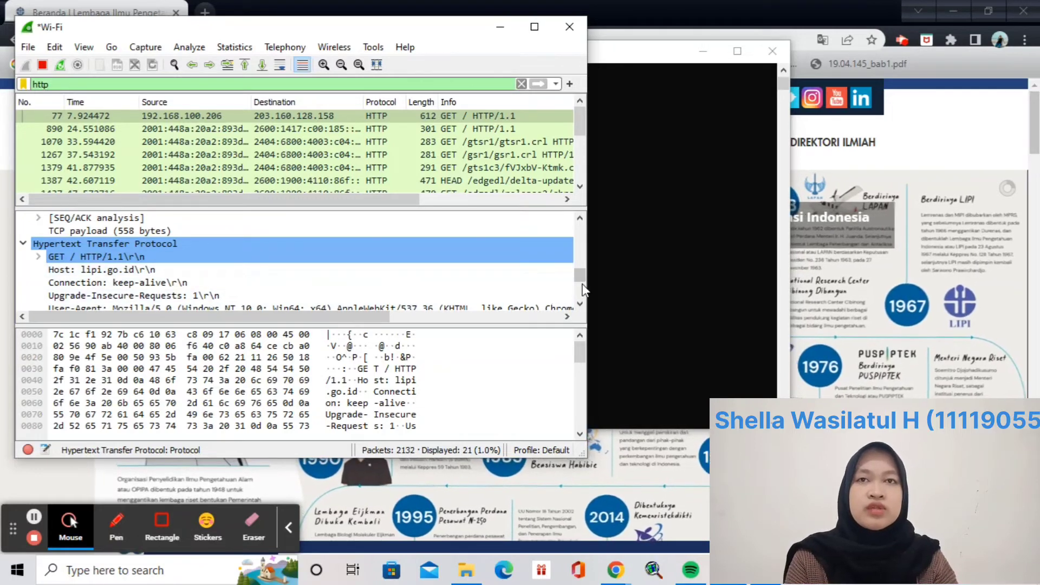
drag(582, 281, 580, 232)
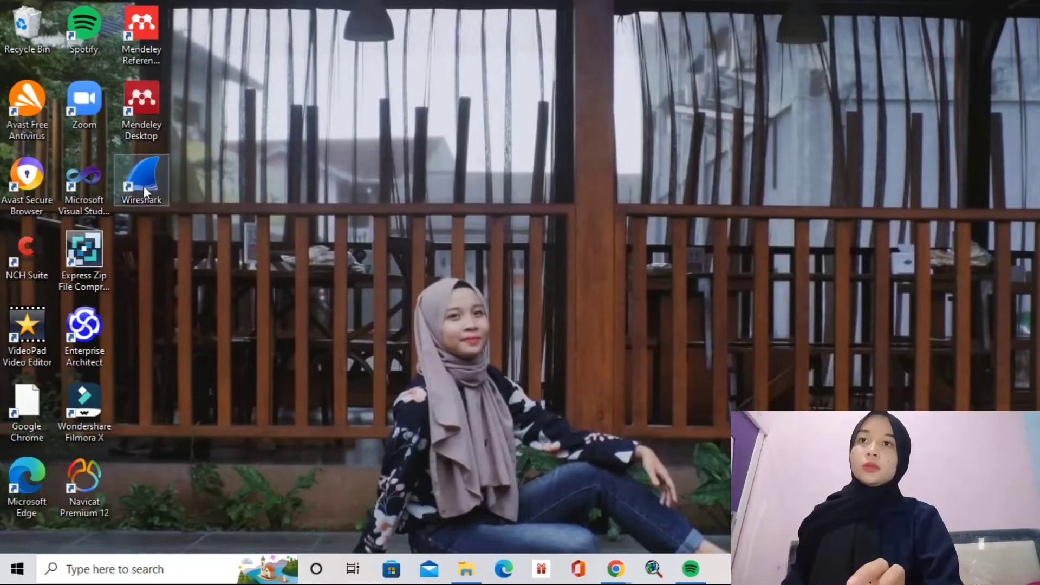
Launch Wireshark, start a live capture on the Wi-Fi interface and minimize its window.
double_click(144, 187)
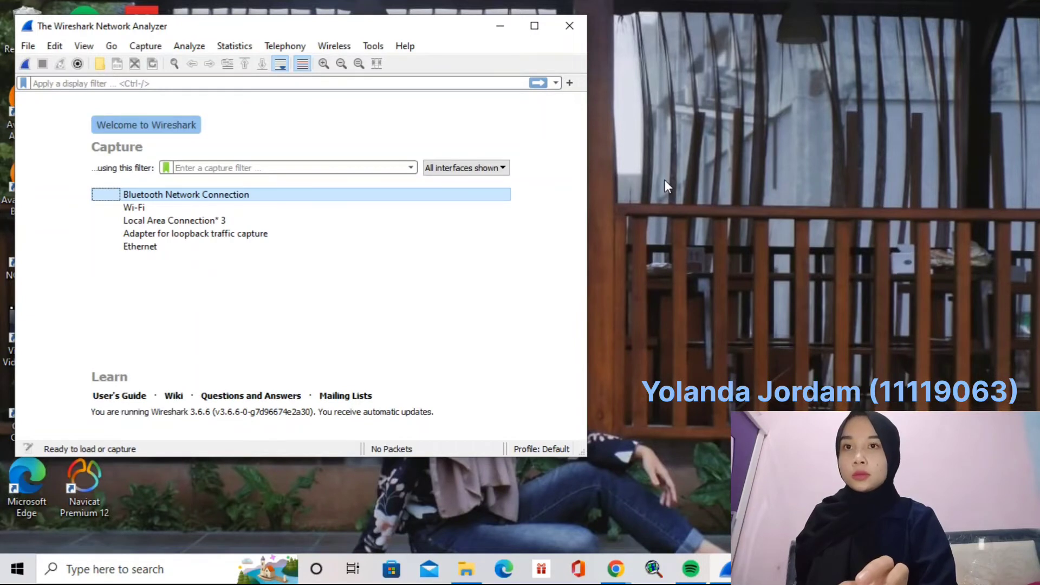
click(157, 209)
double_click(156, 209)
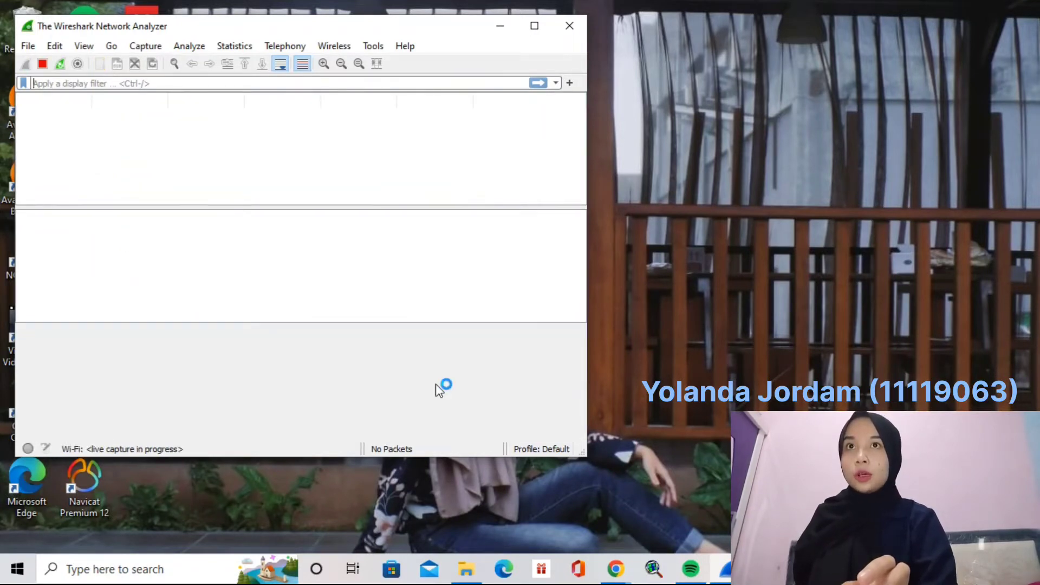
click(500, 24)
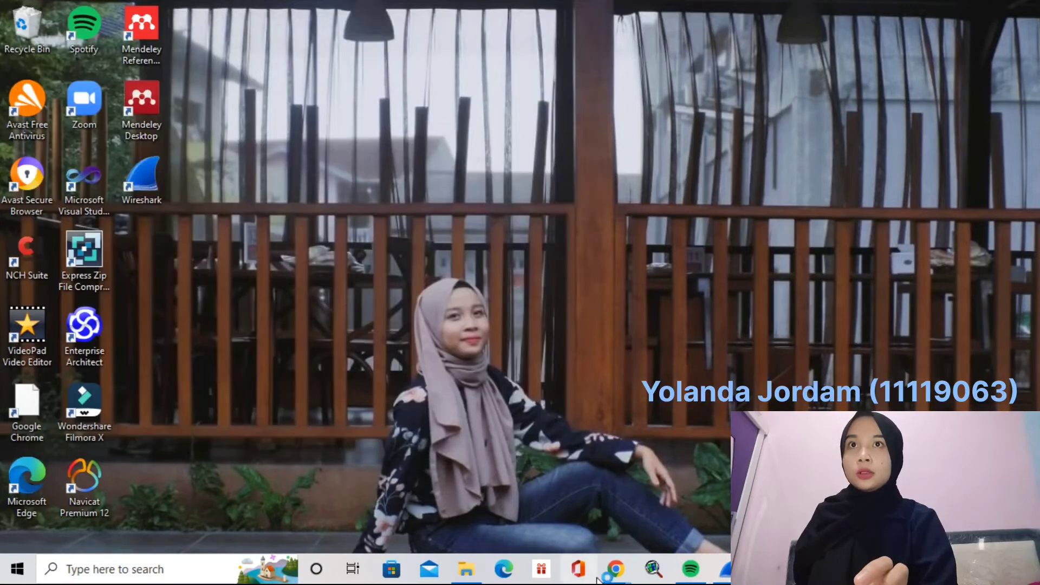
click(615, 569)
click(558, 515)
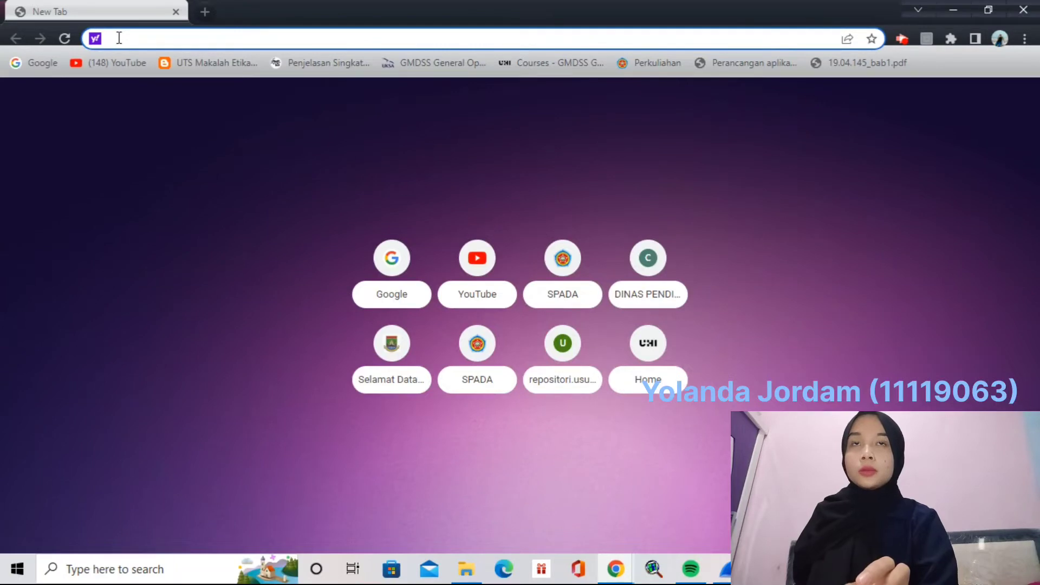
text(http)
key(Down)
key(Down)
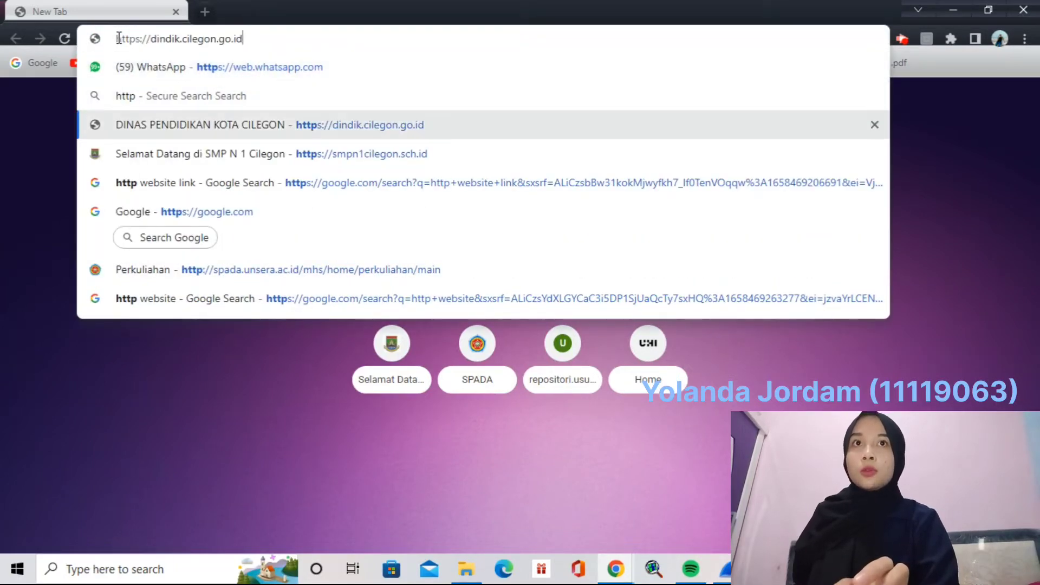
key(Return)
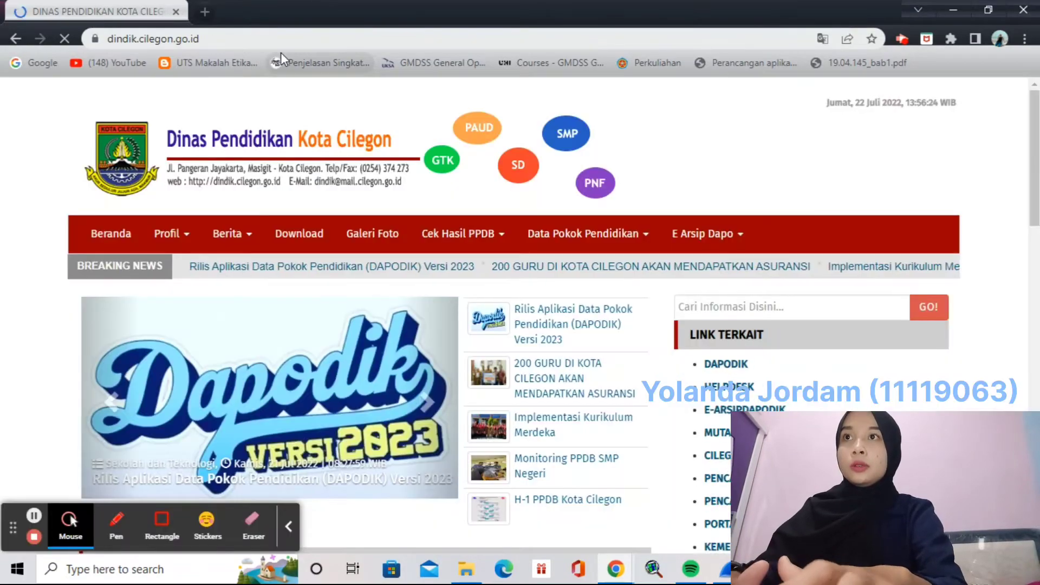
drag(1036, 144, 1036, 97)
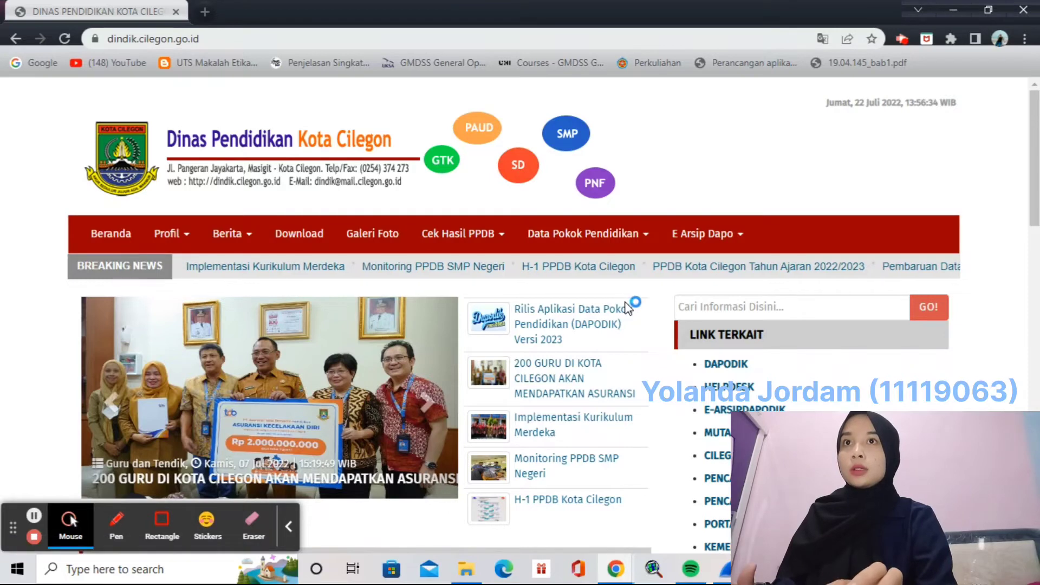
Open Command Prompt and ping dindik.cilegon.go.id.
click(95, 575)
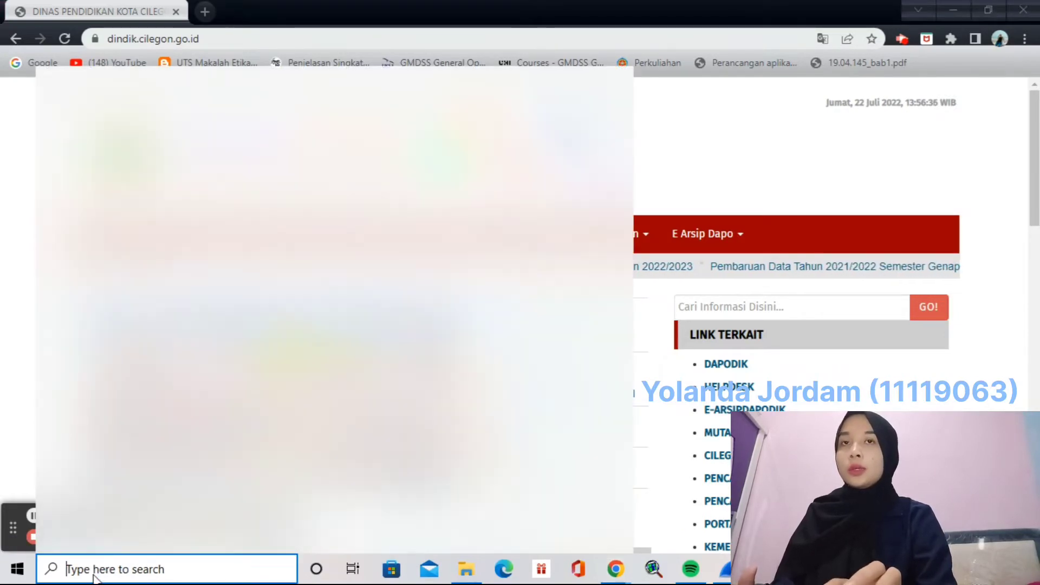
text(cmd)
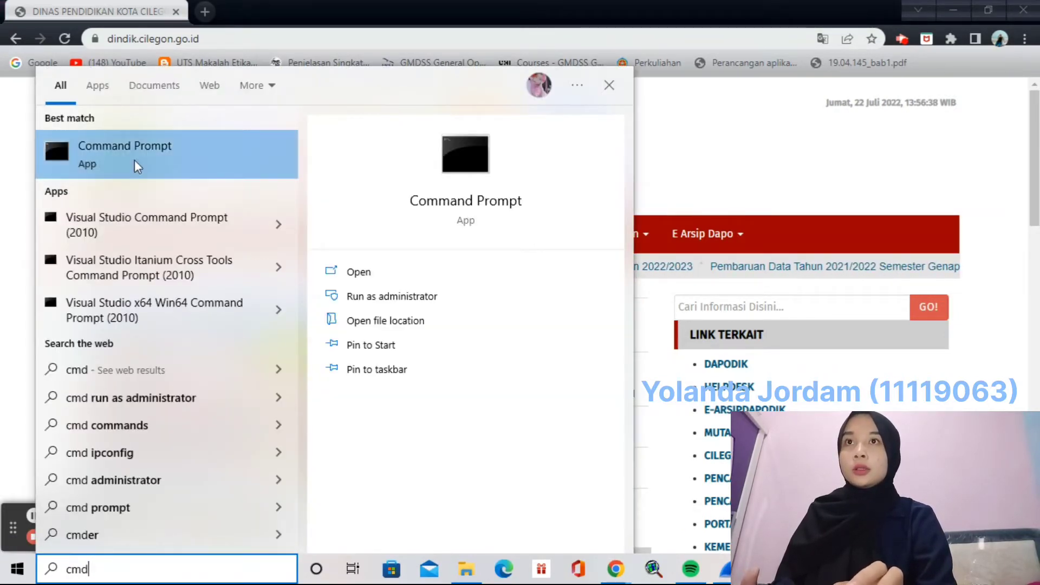
click(135, 160)
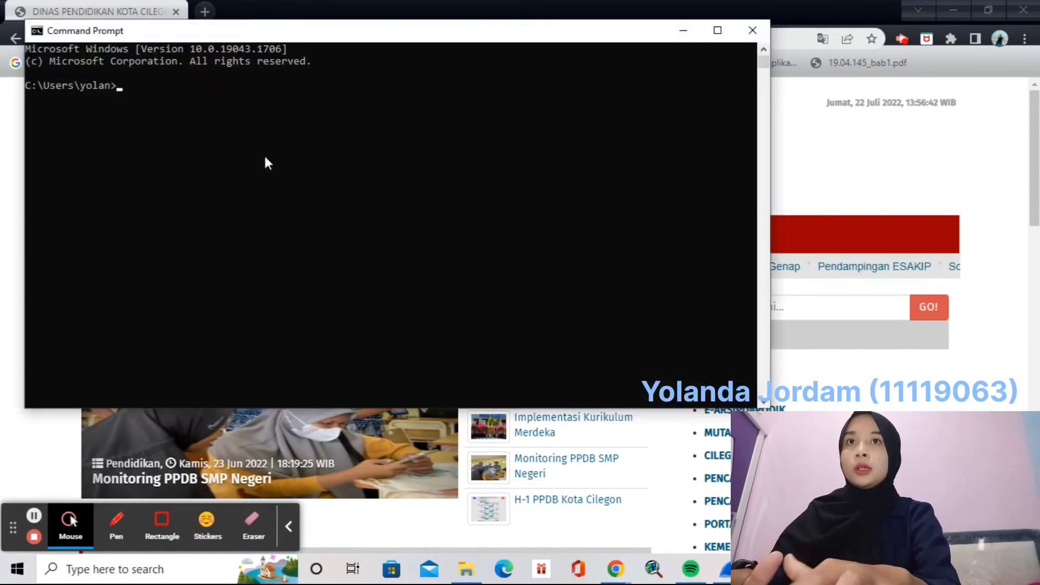
text(ping)
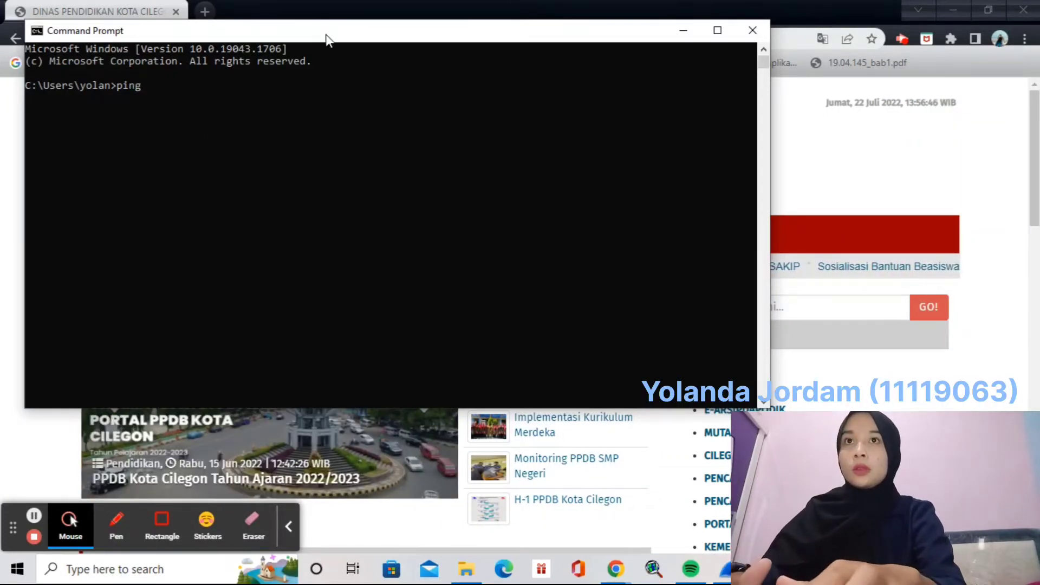
drag(325, 36, 329, 75)
text(dindi)
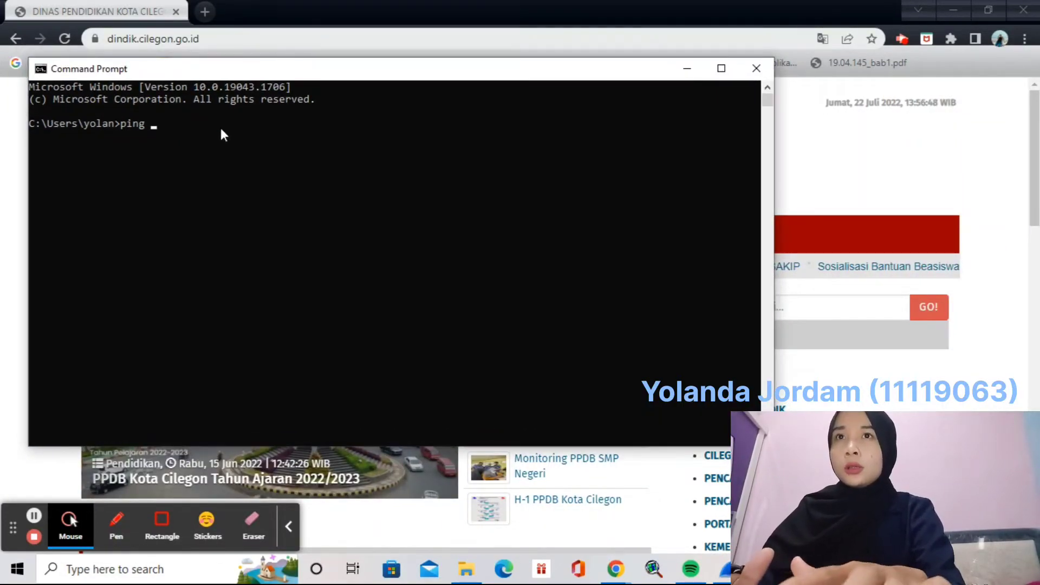
text(k.cileg)
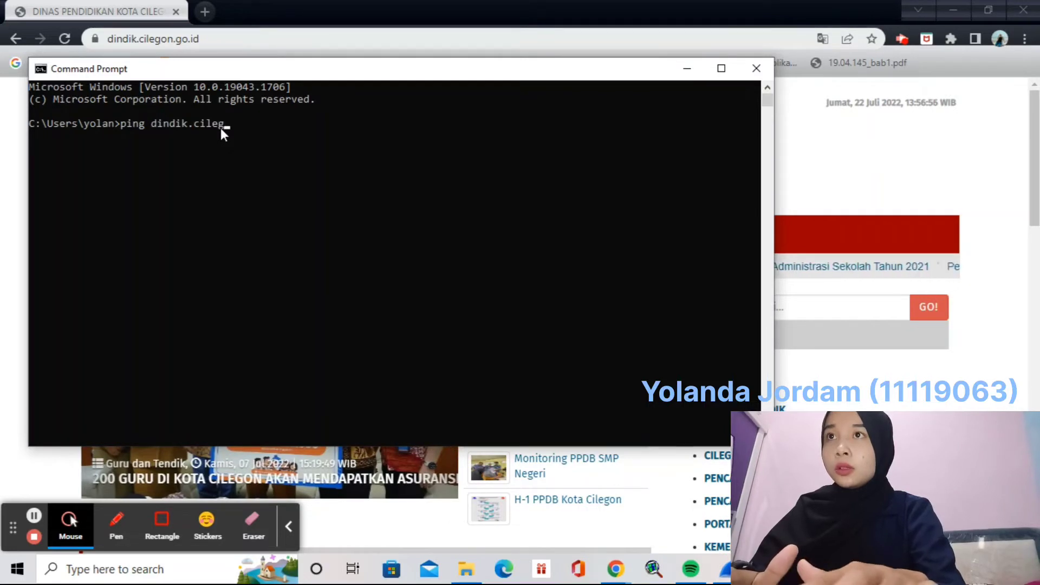
text(on.g)
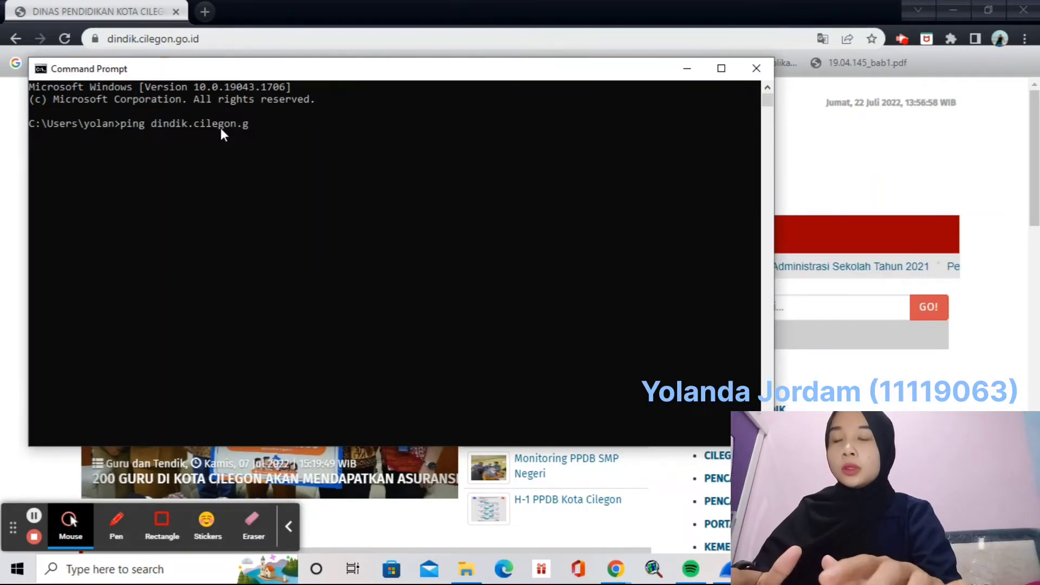
text(o.id)
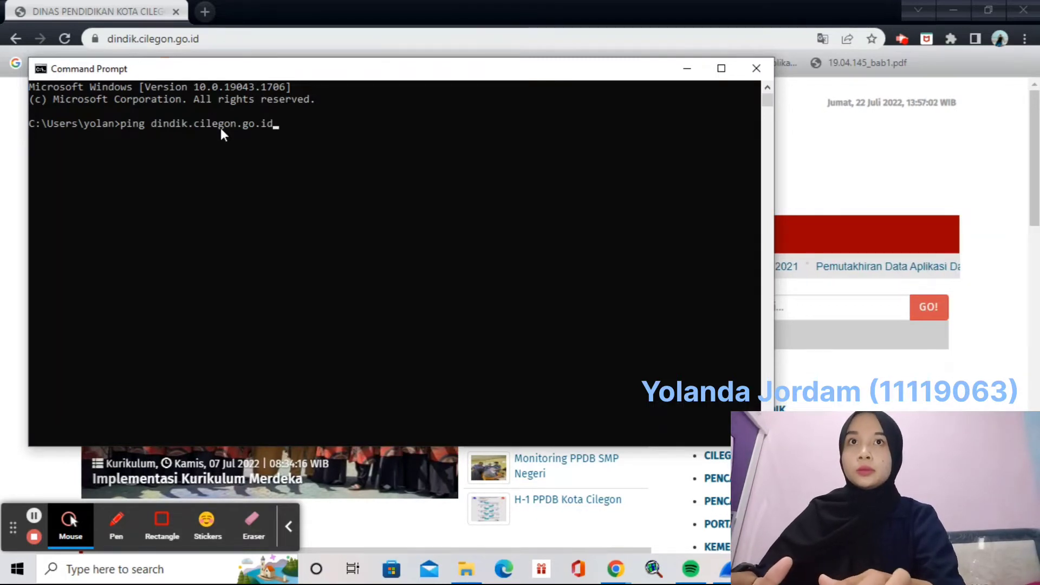
key(Return)
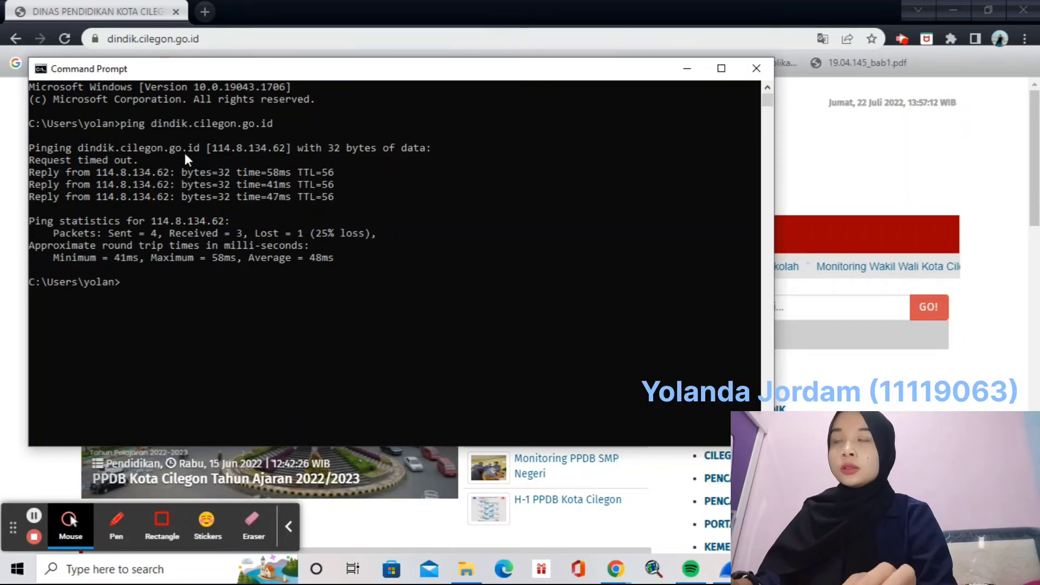
Copy the site's IP address 114.8.134.62 from the ping output and minimize Command Prompt.
click(213, 146)
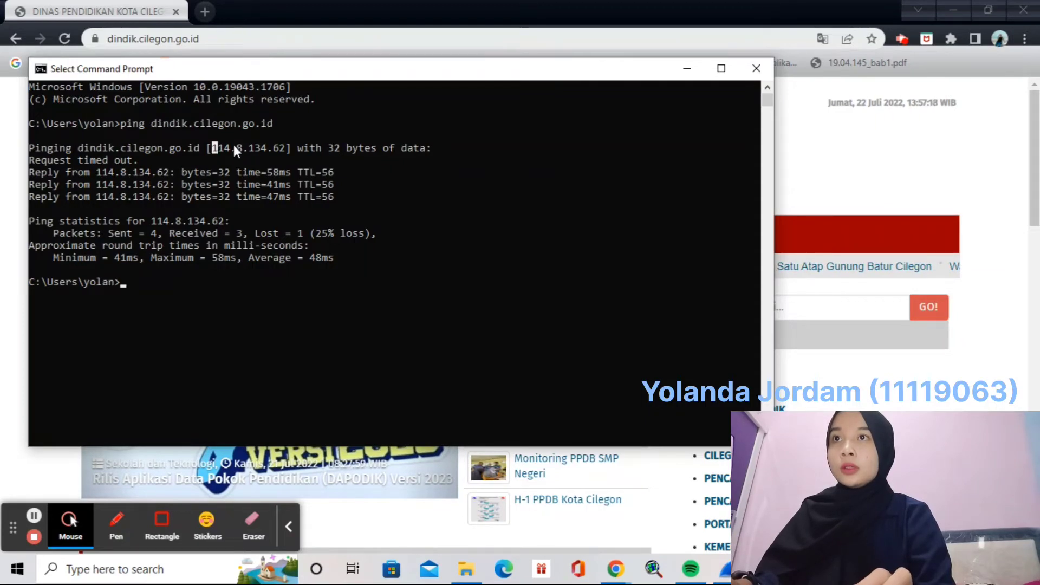
drag(275, 144, 284, 146)
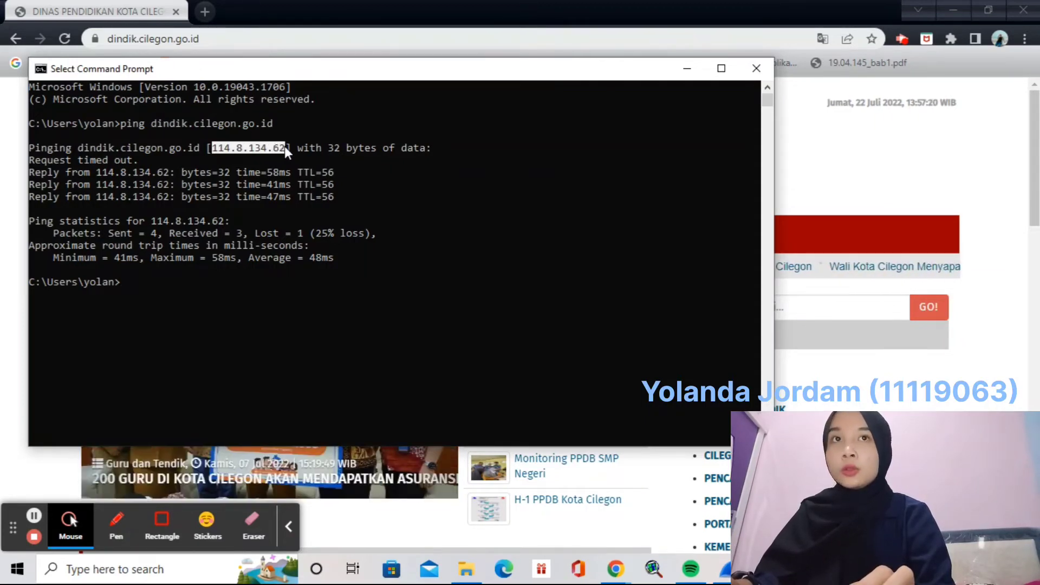
key(Return)
key(Return)
key(Return)
key(Return)
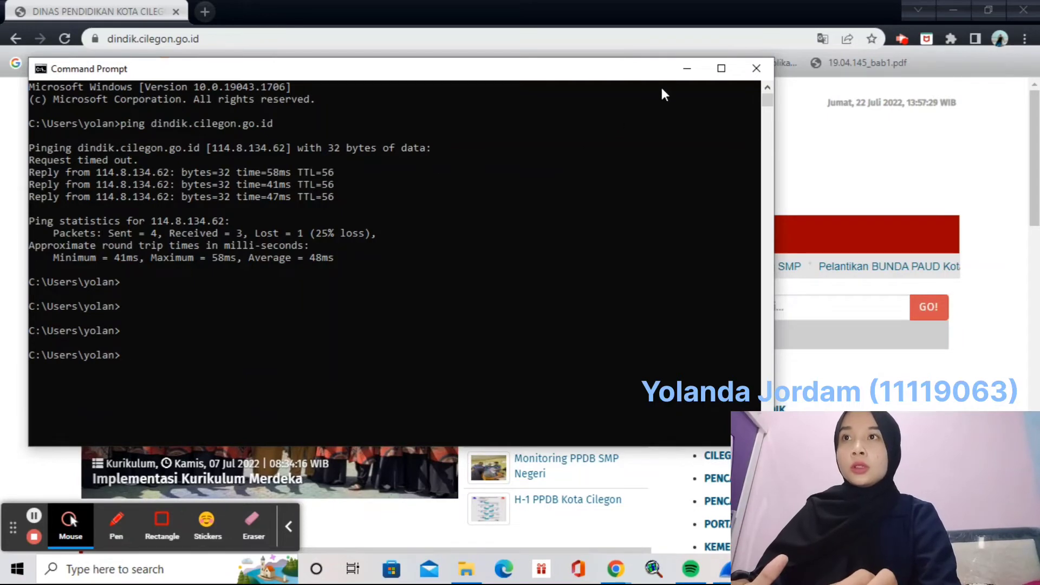
click(687, 75)
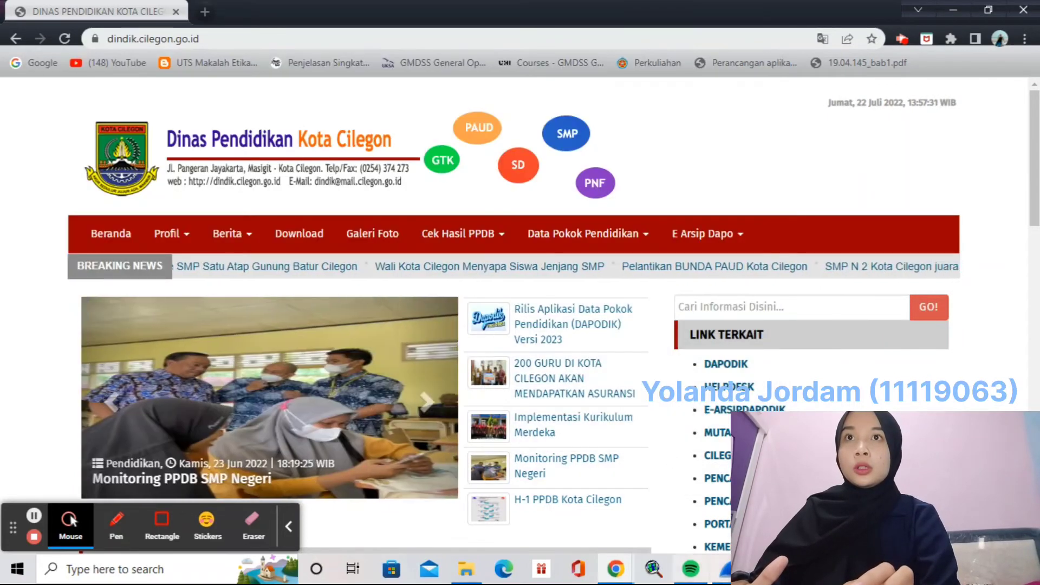
Switch back to the running Wireshark capture and apply the display filter ip.dst==114.8.134.62.
click(727, 569)
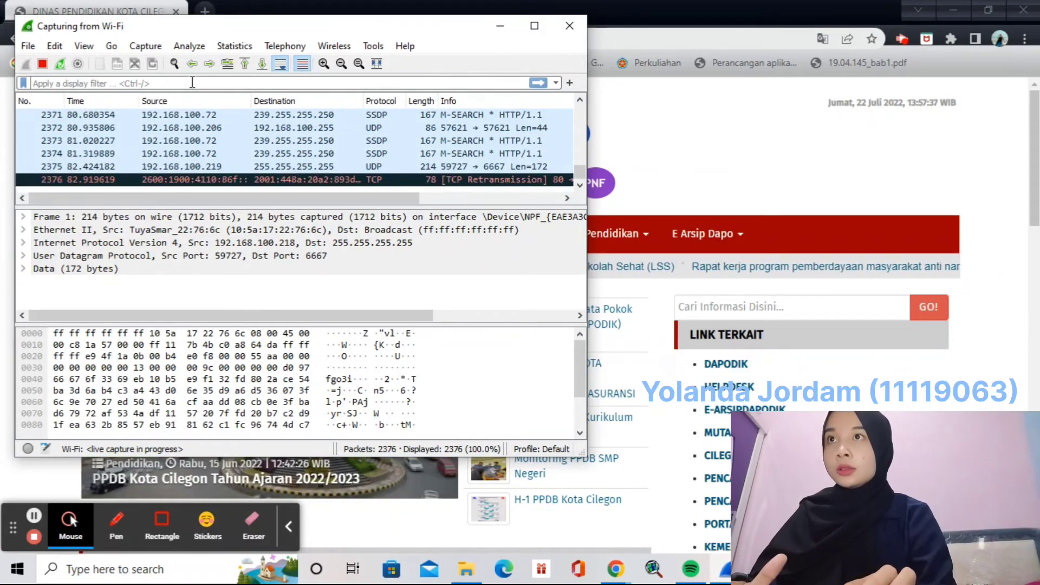
text(ip.)
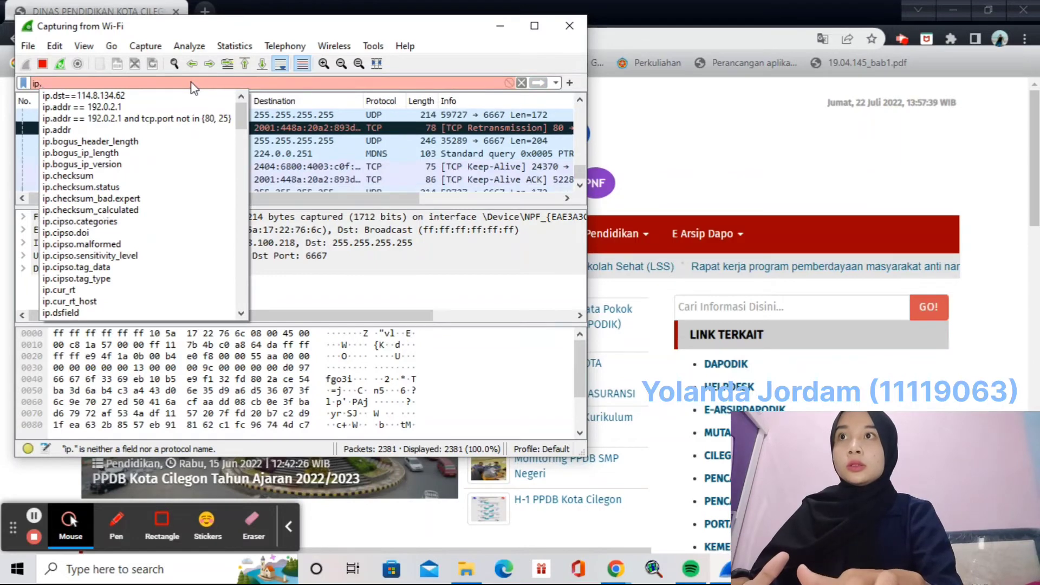
text(dst)
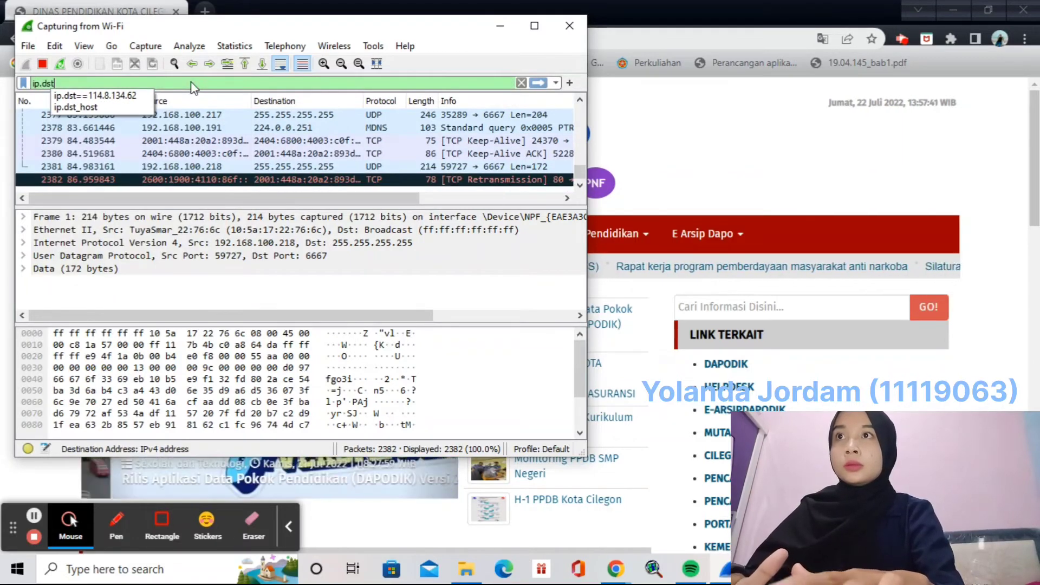
text(==)
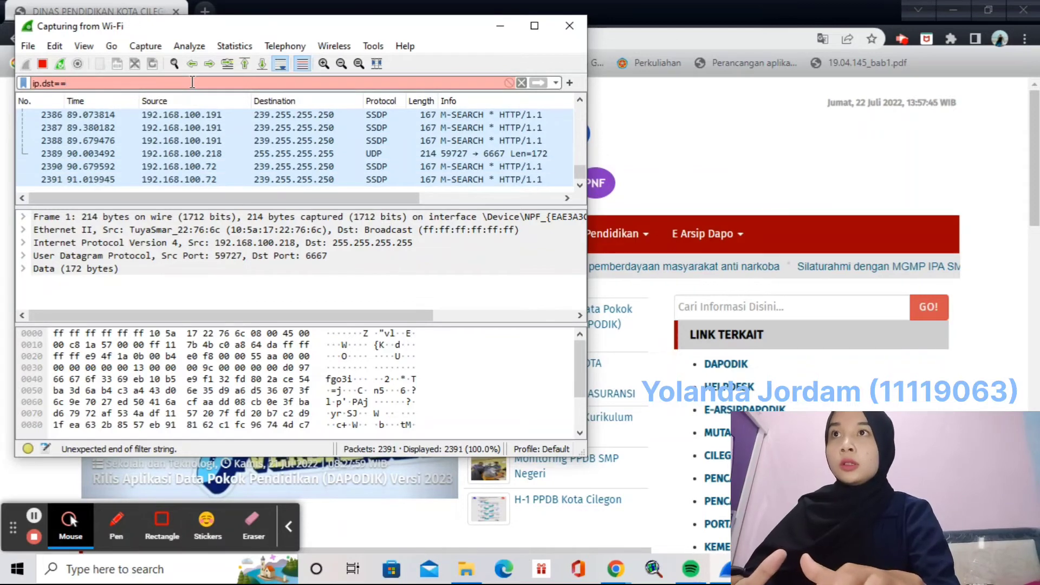
text(114.8.134.62)
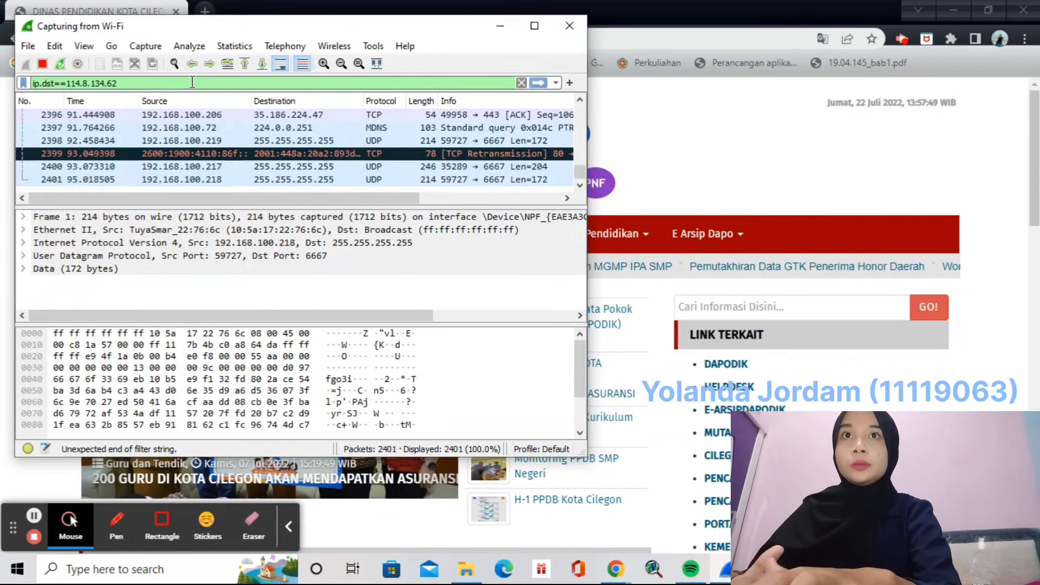
key(Return)
key(ctrl+e)
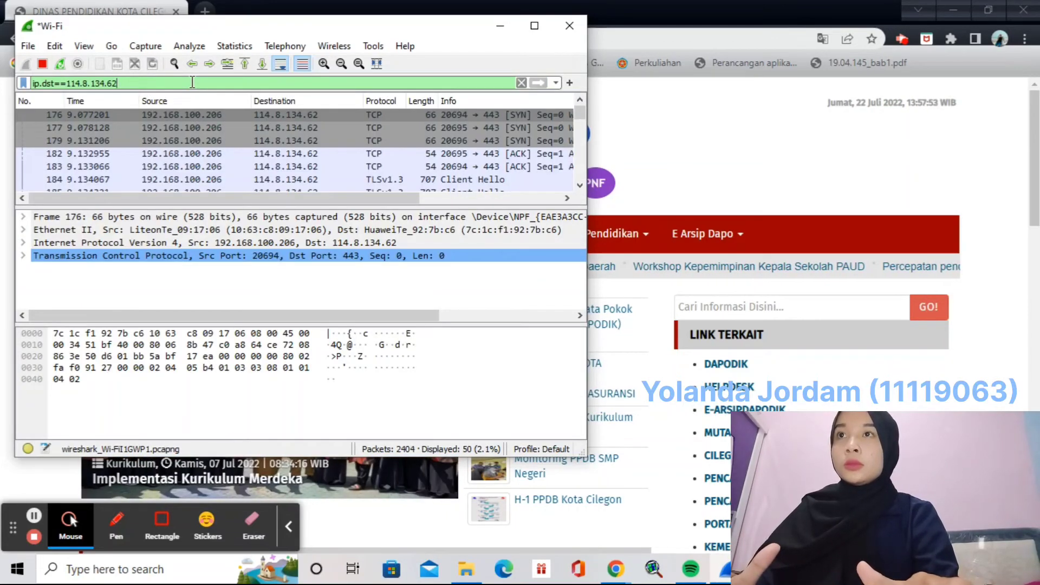
Open TCP packet 179 in its own window and examine its Ethernet II section, including the source address details.
double_click(174, 141)
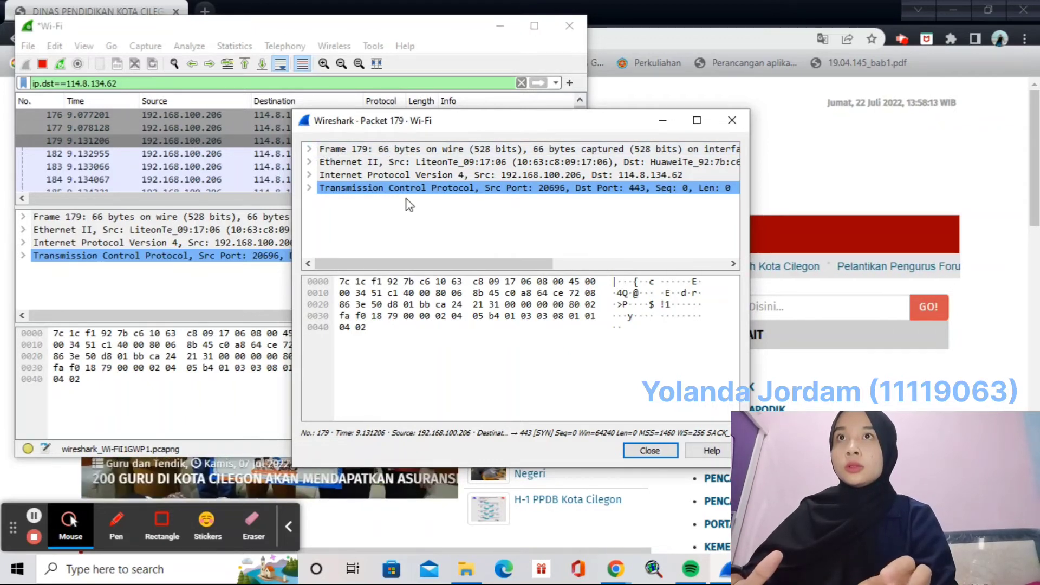
drag(424, 263, 344, 253)
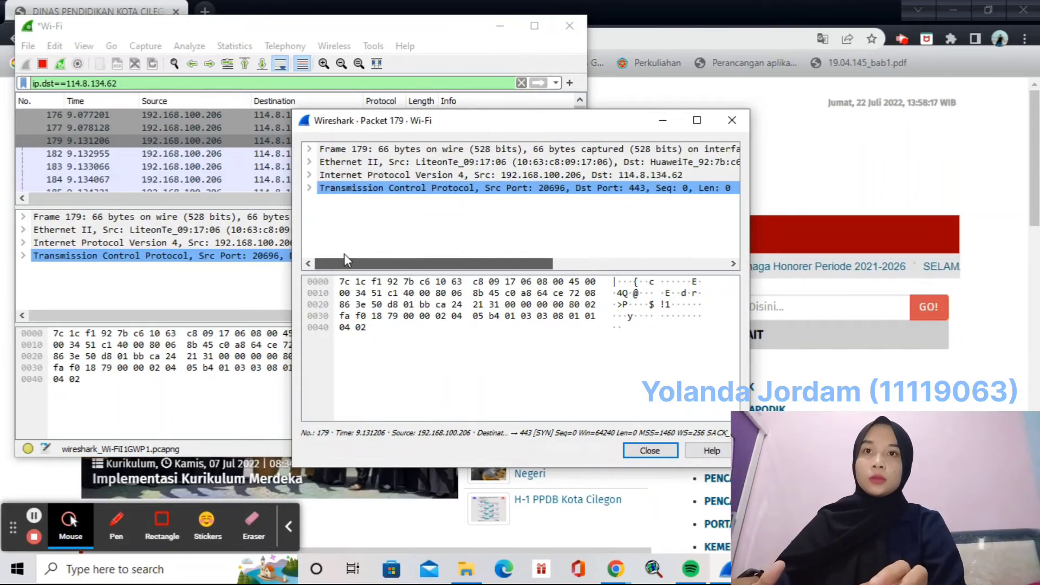
click(317, 162)
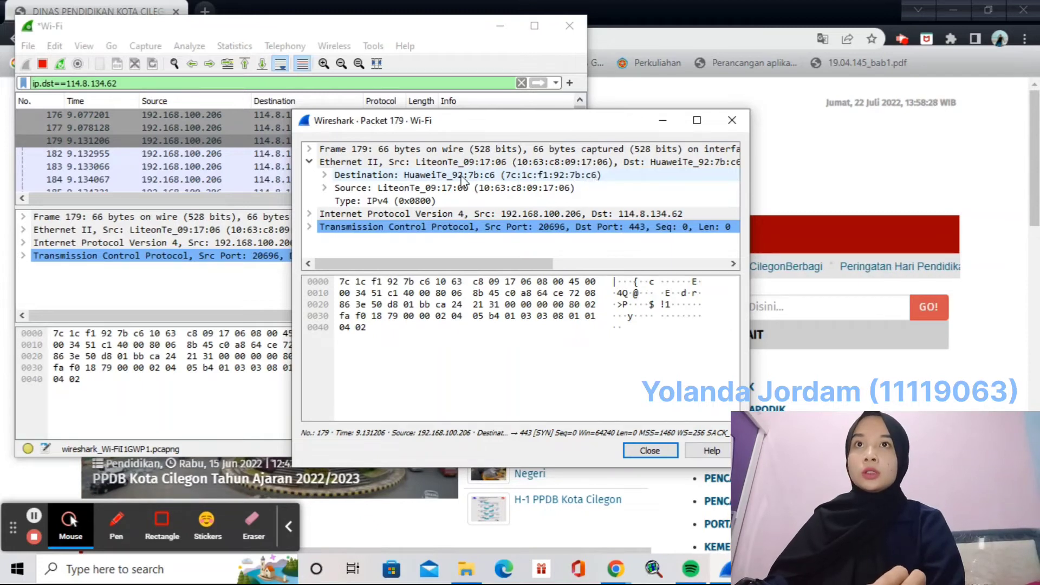
click(324, 187)
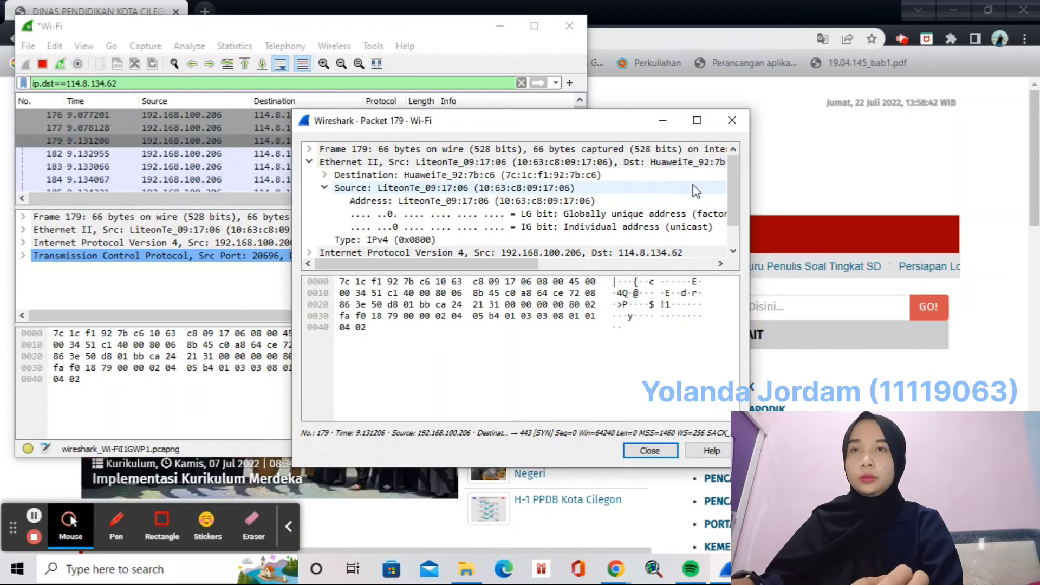
Expand packet 179's Transmission Control Protocol section, read through its ports, flags, window and checksum fields, and close the packet window.
drag(736, 205, 733, 219)
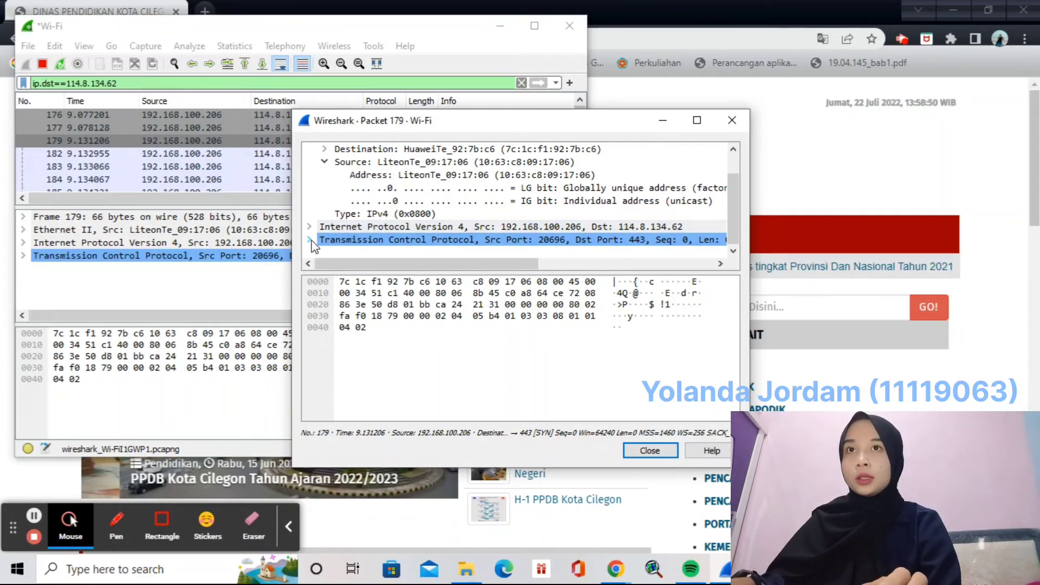
drag(310, 241, 395, 256)
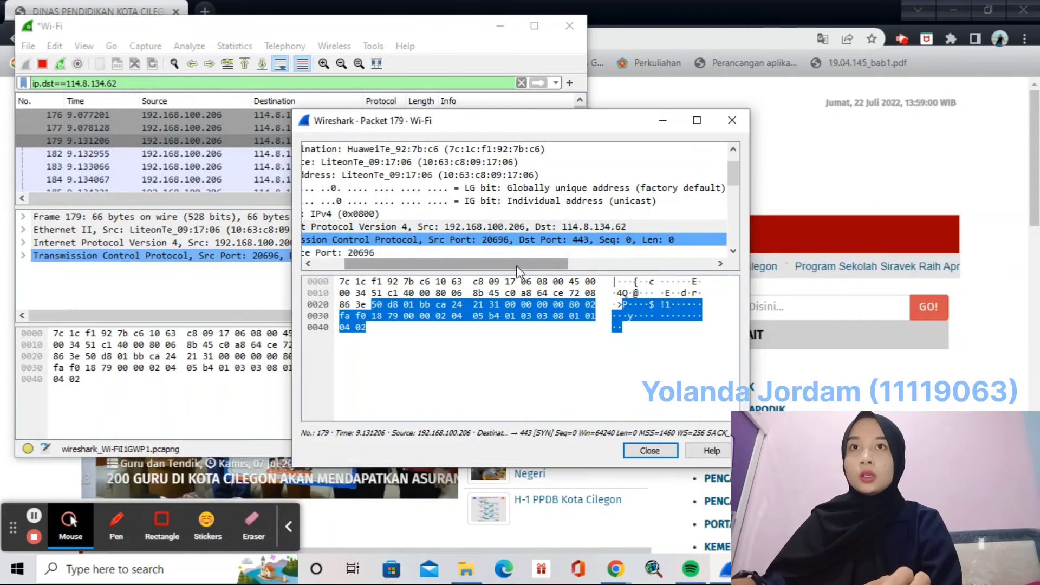
drag(516, 266, 550, 264)
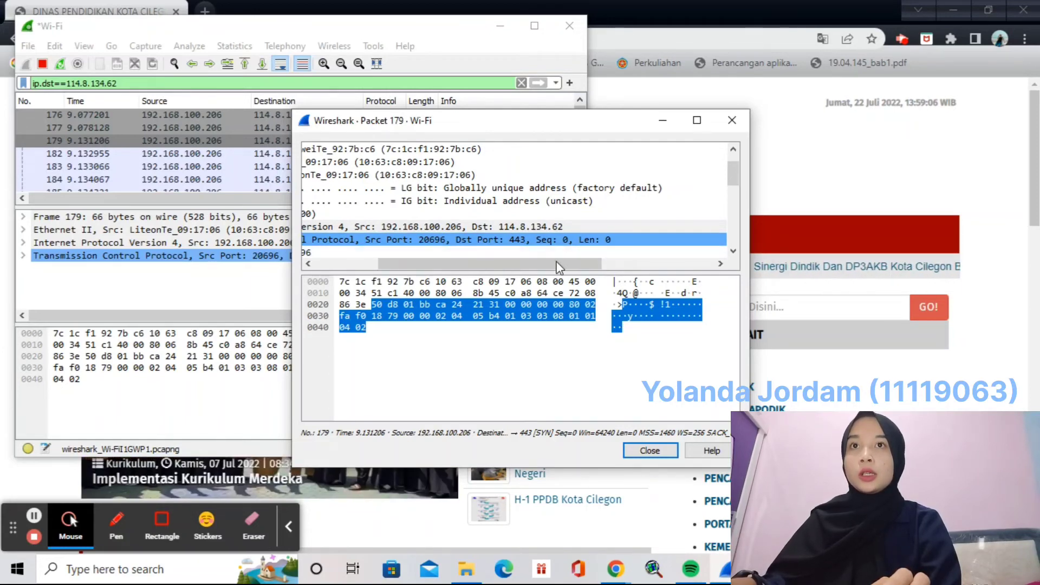
drag(560, 266, 488, 266)
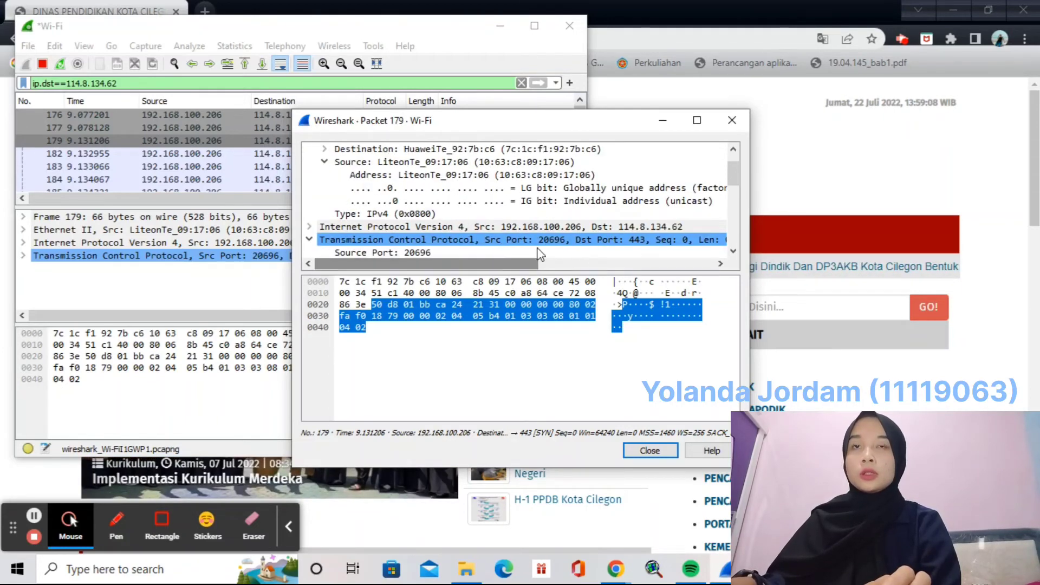
drag(732, 182, 733, 240)
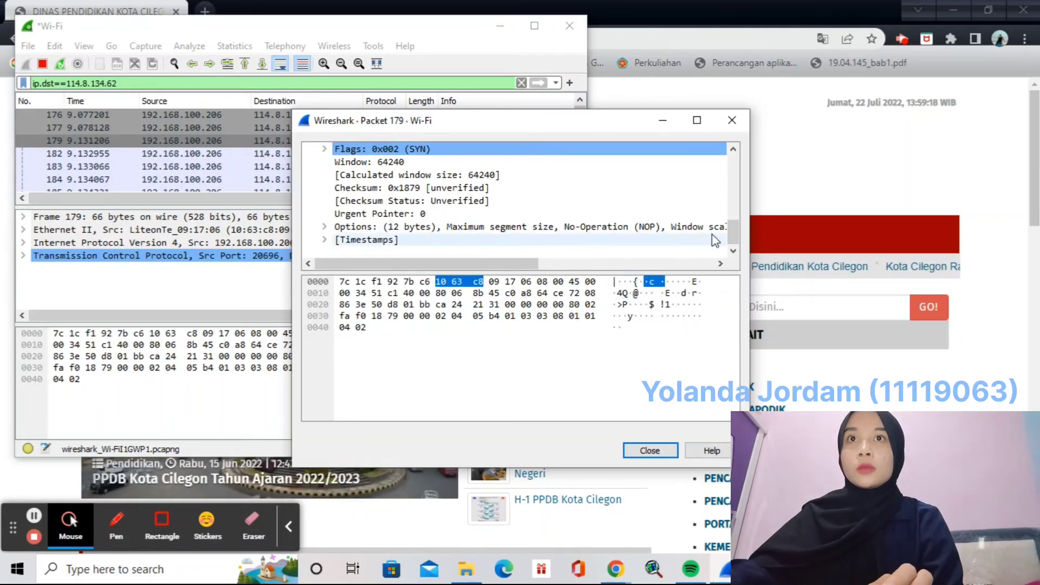
click(733, 121)
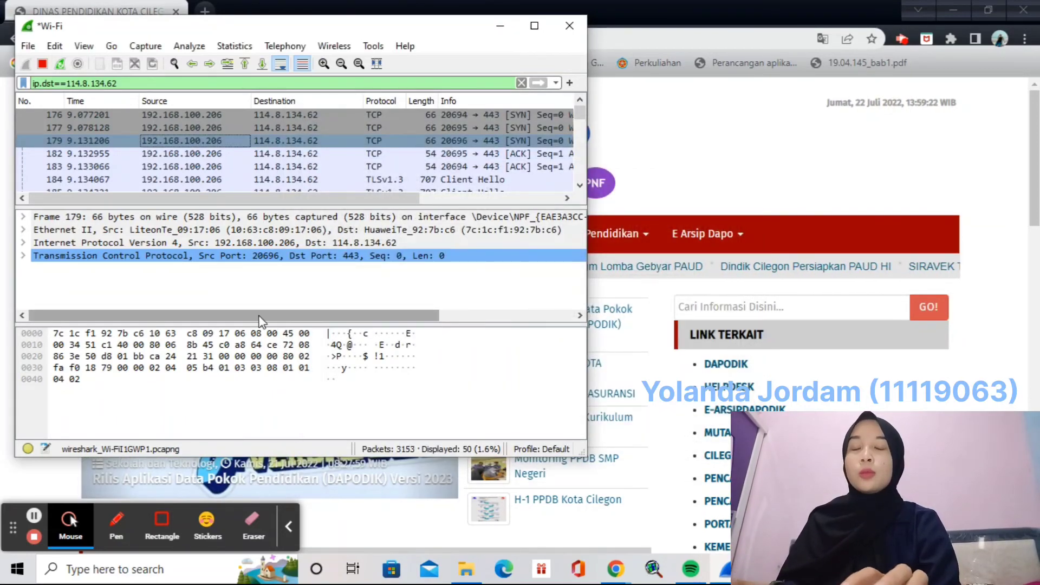